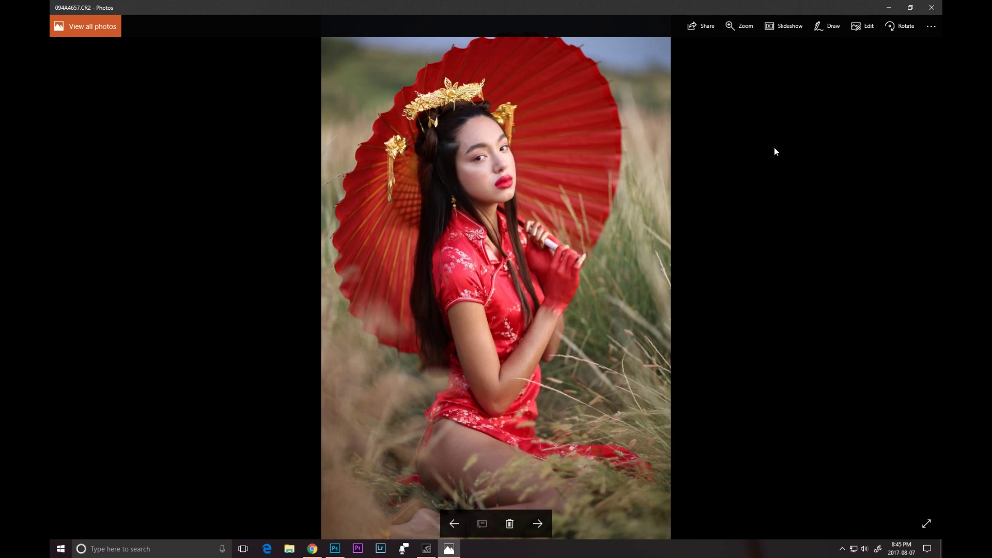
Step: Use Open with to send the raw portrait to Adobe Photoshop CC 2017's Camera Raw
click(929, 23)
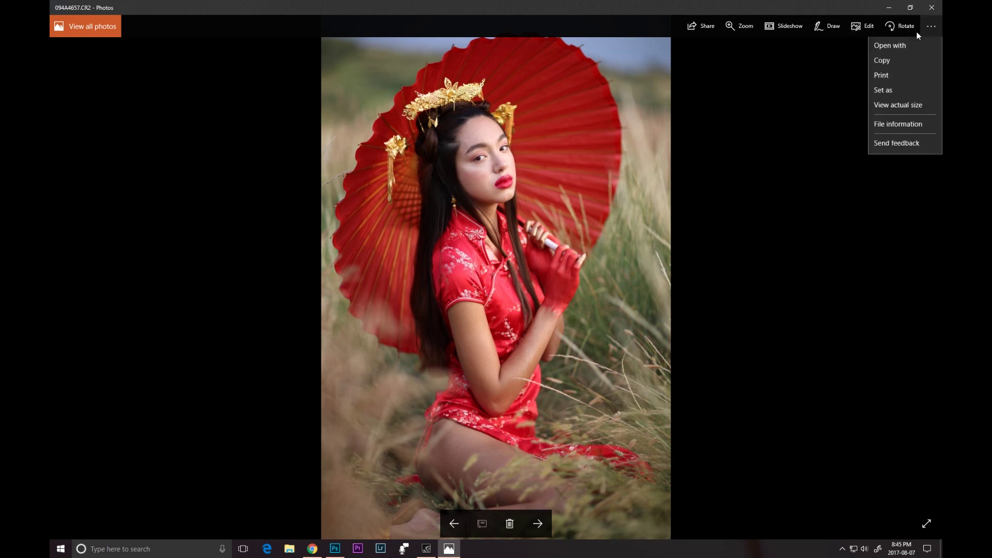
click(888, 47)
click(862, 252)
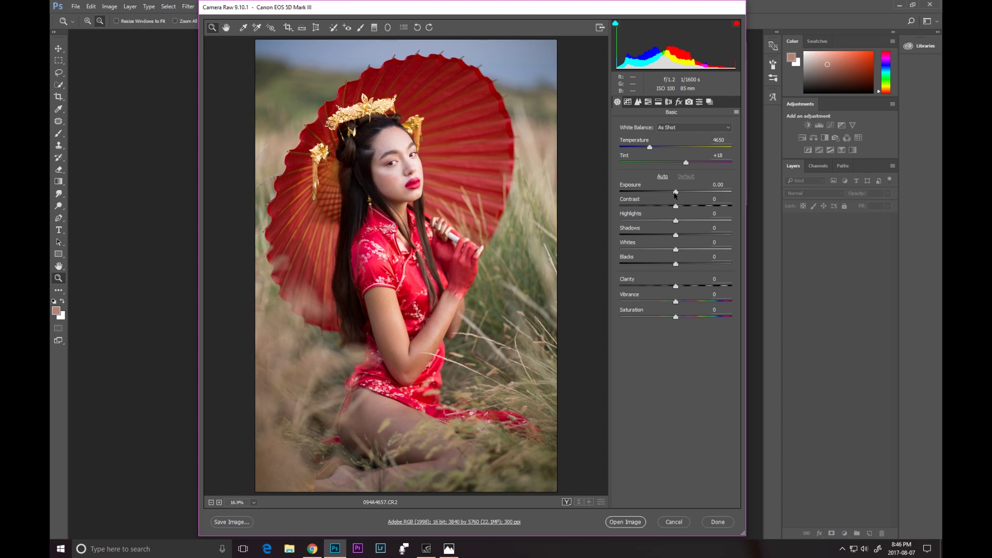
Step: Set Exposure to about -0.45, Contrast +13, Highlights -13 and Shadows to about +18
drag(676, 193, 671, 193)
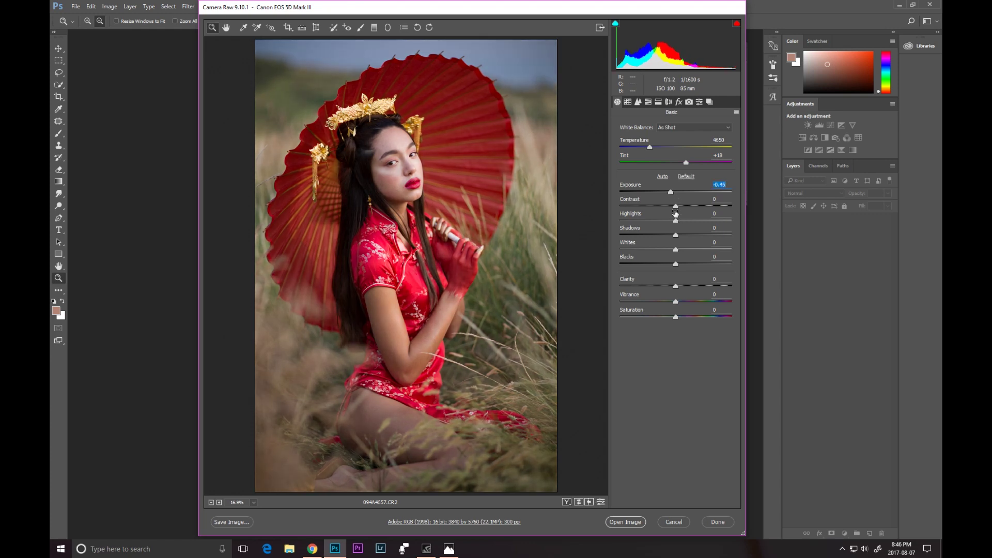
drag(675, 206, 683, 207)
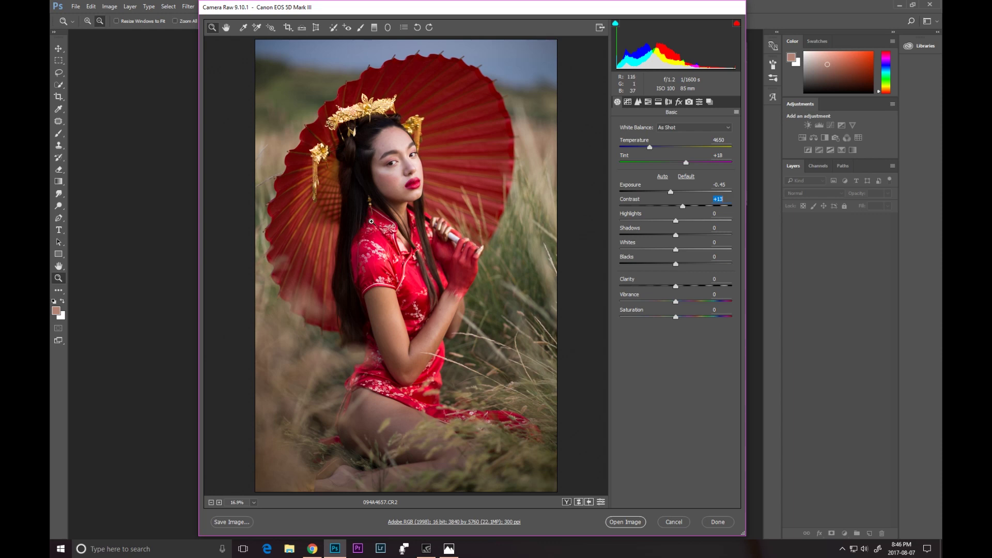
click(677, 237)
drag(677, 239, 686, 240)
click(675, 222)
drag(676, 221, 668, 224)
click(684, 236)
drag(683, 236, 684, 236)
Step: Add Clarity +3 and Vibrance +4, and warm the Temperature to 4800
drag(676, 286, 678, 288)
click(676, 303)
drag(676, 303, 679, 306)
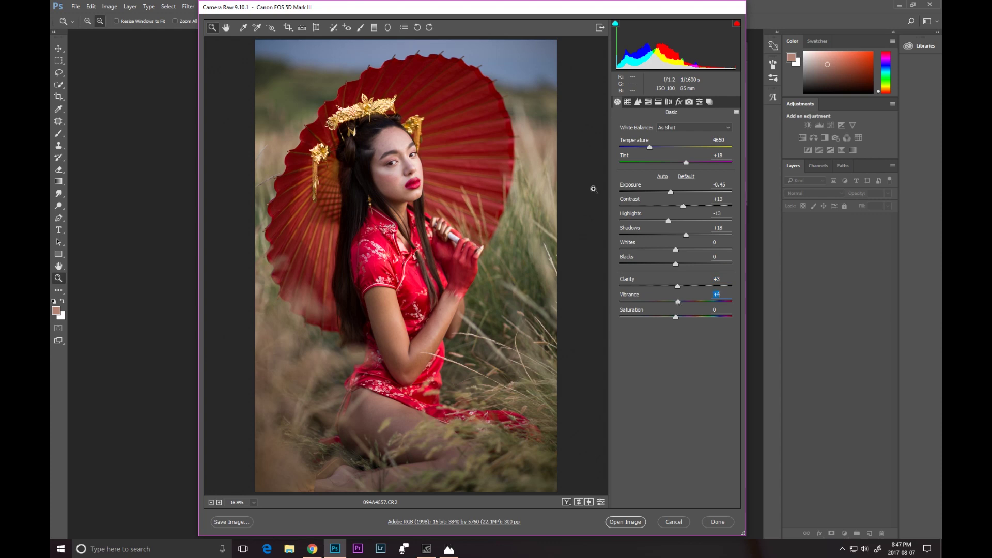
click(650, 148)
drag(650, 149, 651, 148)
Step: Darken Exposure further to -0.50, compare with the defaults, and open the image in Photoshop
click(211, 503)
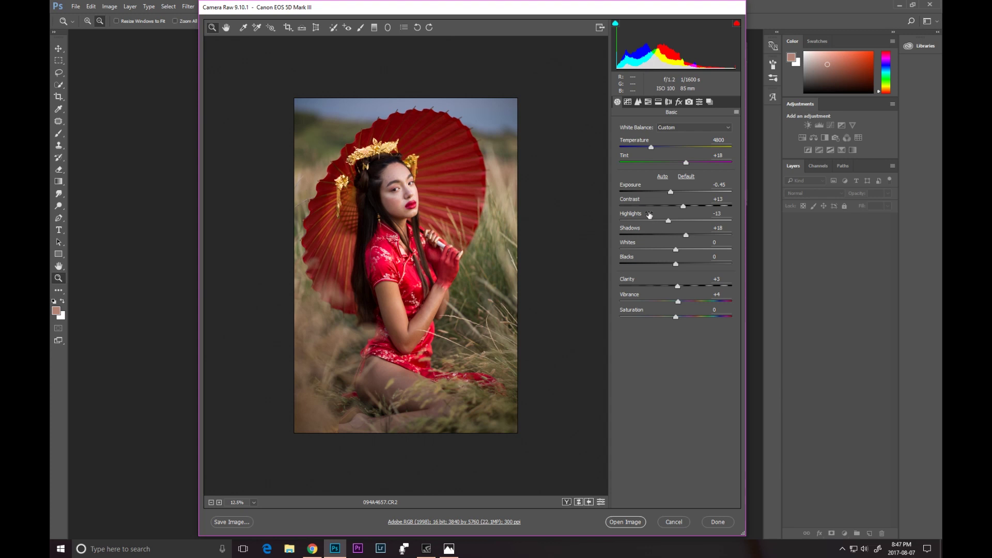
drag(670, 192, 671, 194)
click(601, 502)
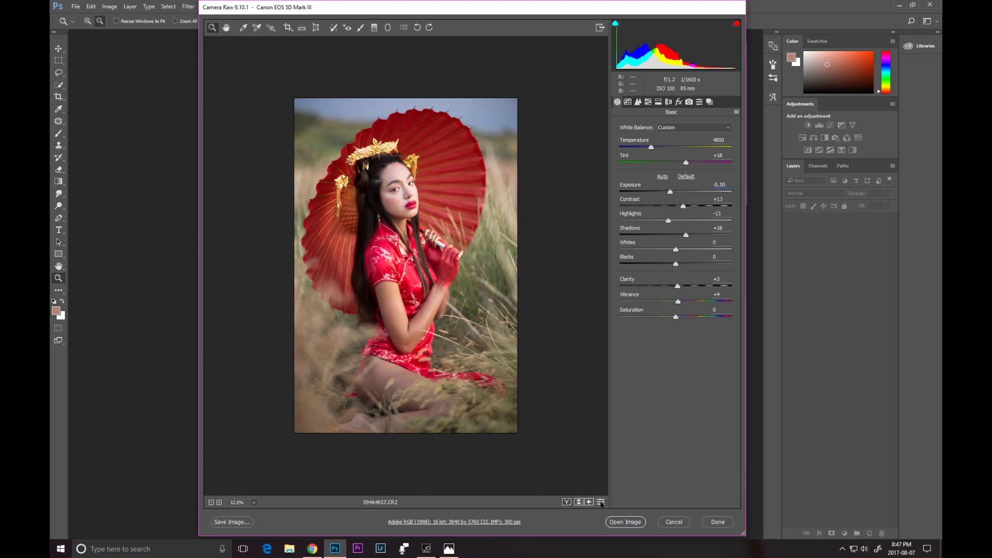
click(601, 502)
click(601, 503)
click(601, 503)
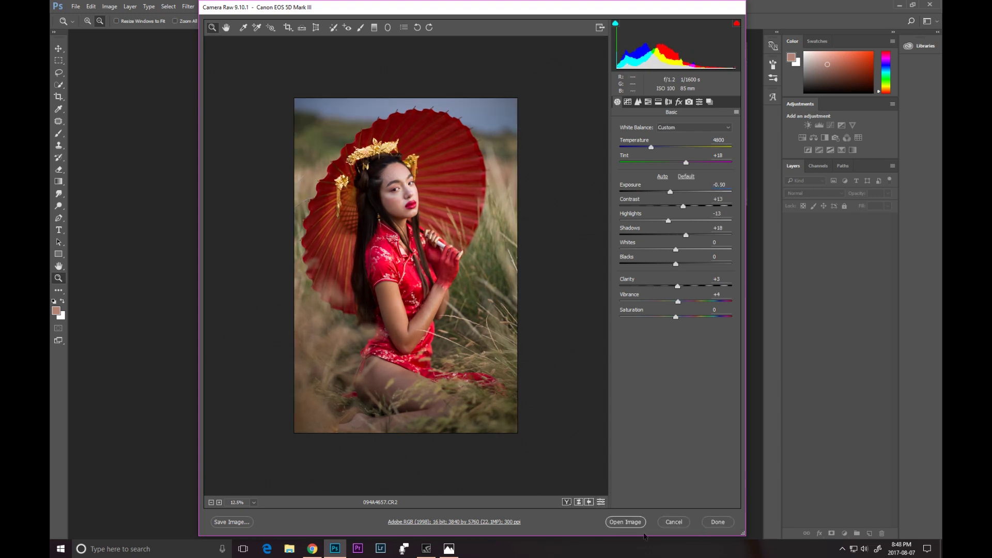
click(626, 522)
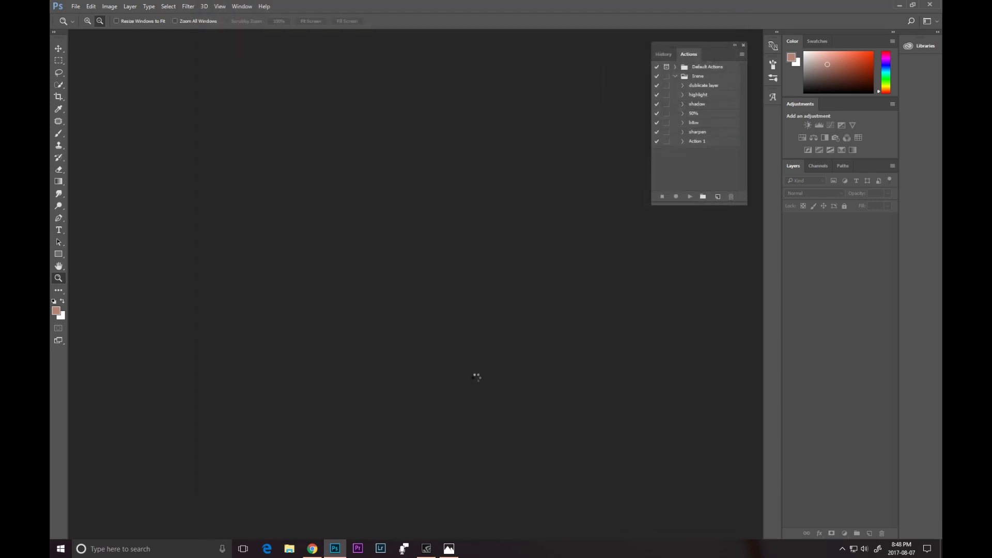
Step: Reset the crop, extend it past the left edge, trim the top slightly, and apply it
click(59, 97)
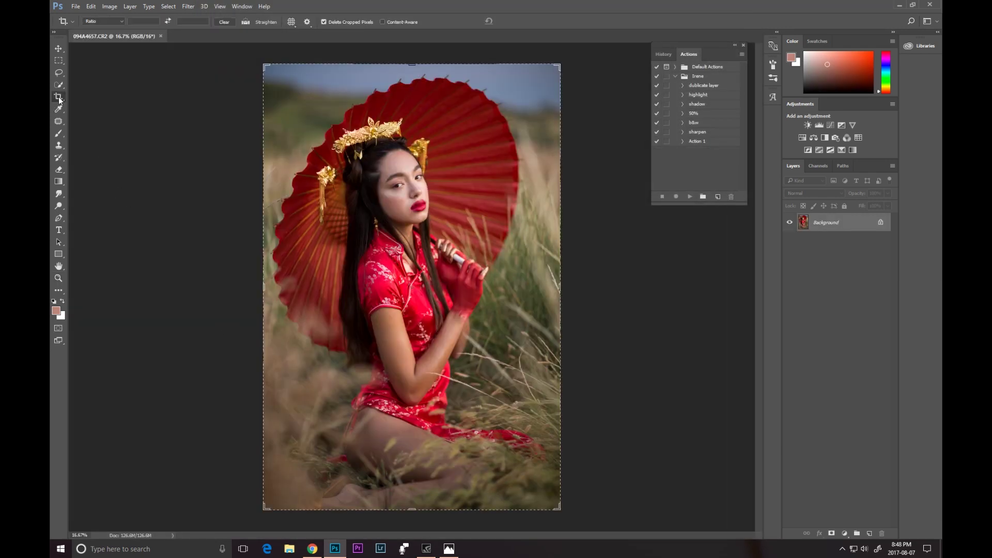
right_click(376, 197)
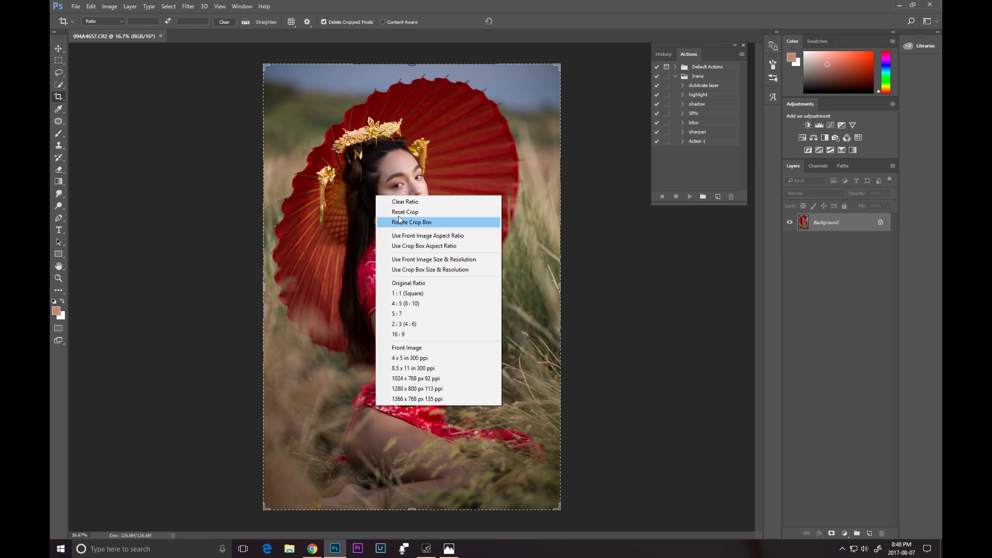
click(401, 212)
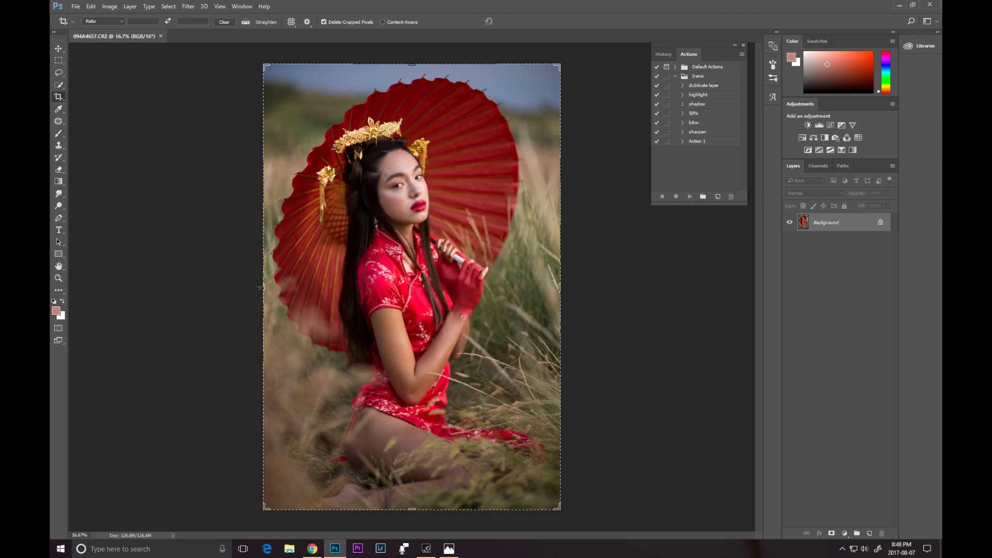
drag(263, 287, 252, 288)
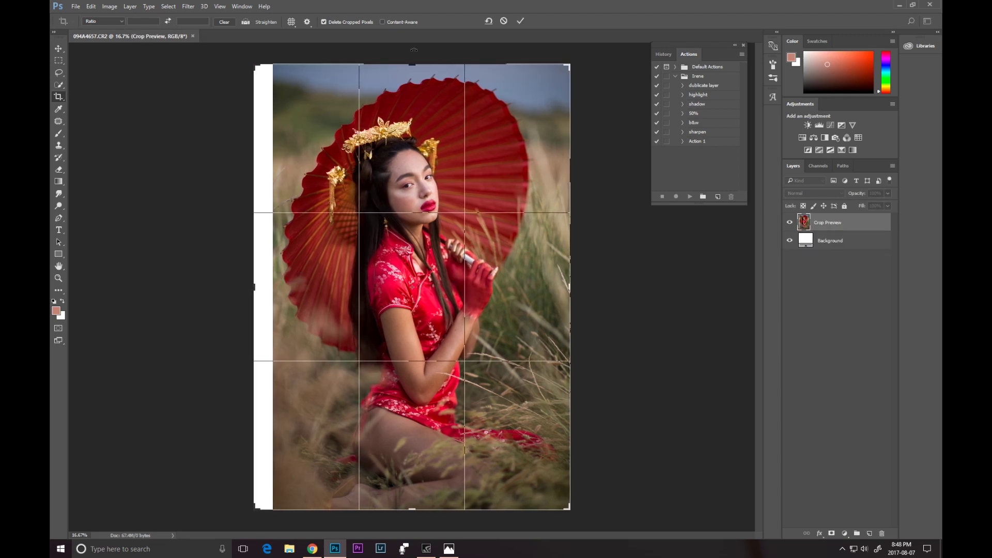
drag(414, 61, 414, 65)
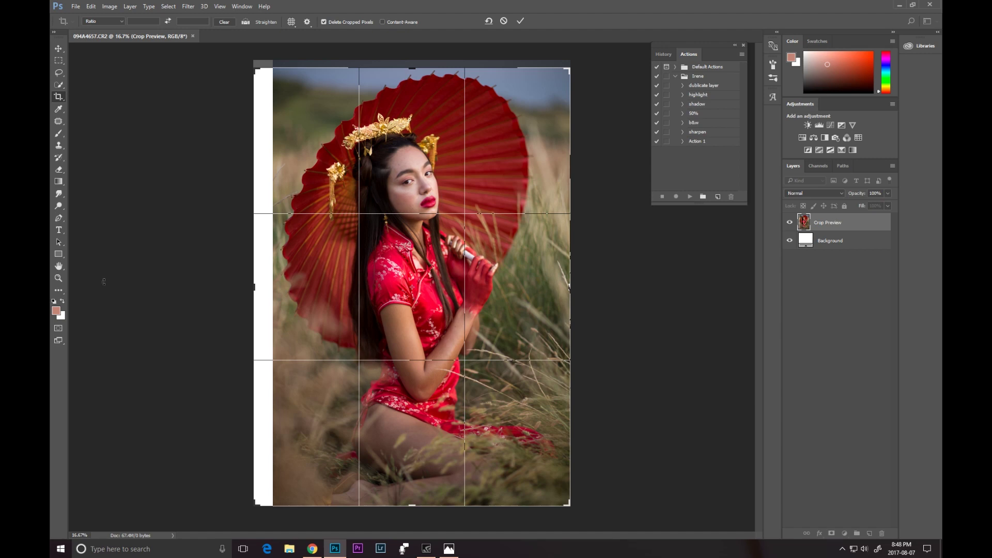
click(58, 50)
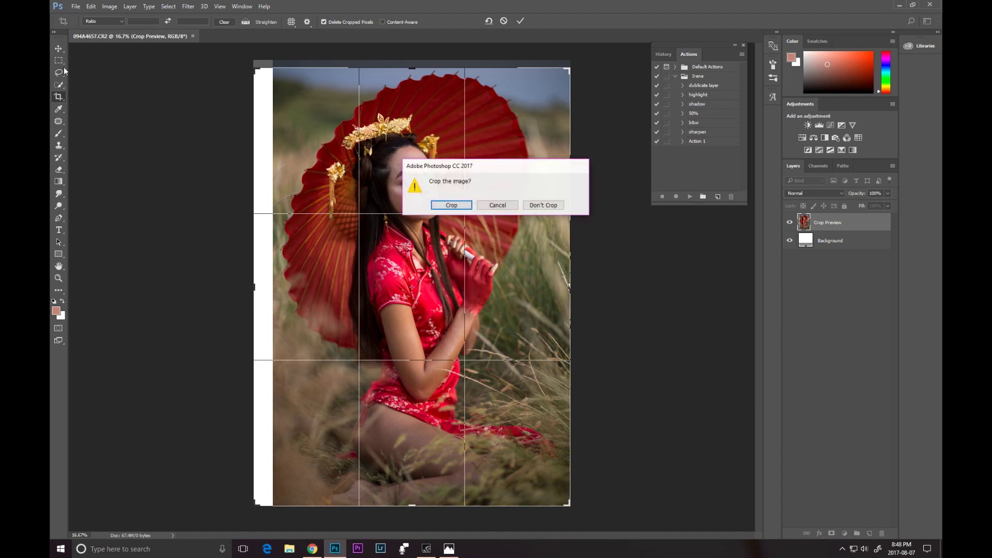
click(450, 205)
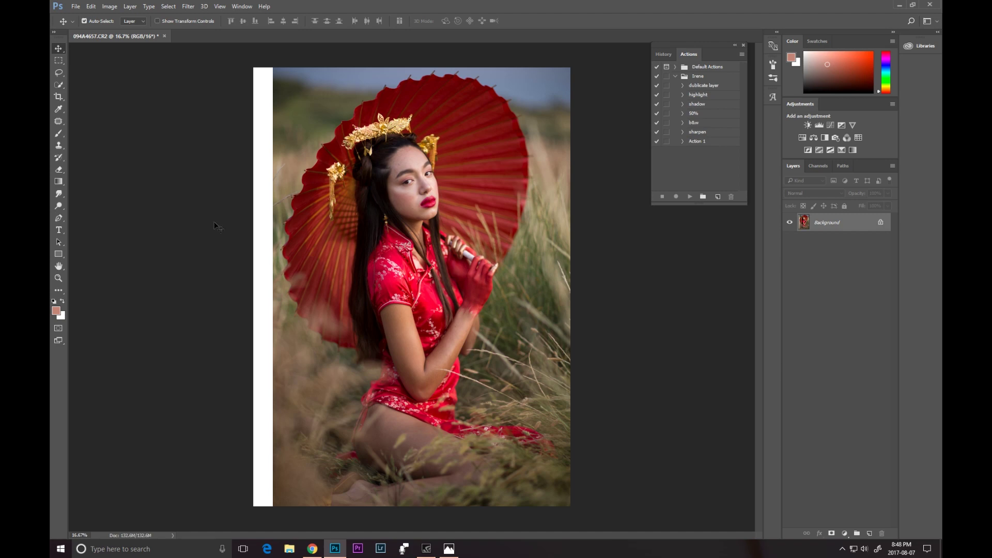
click(59, 61)
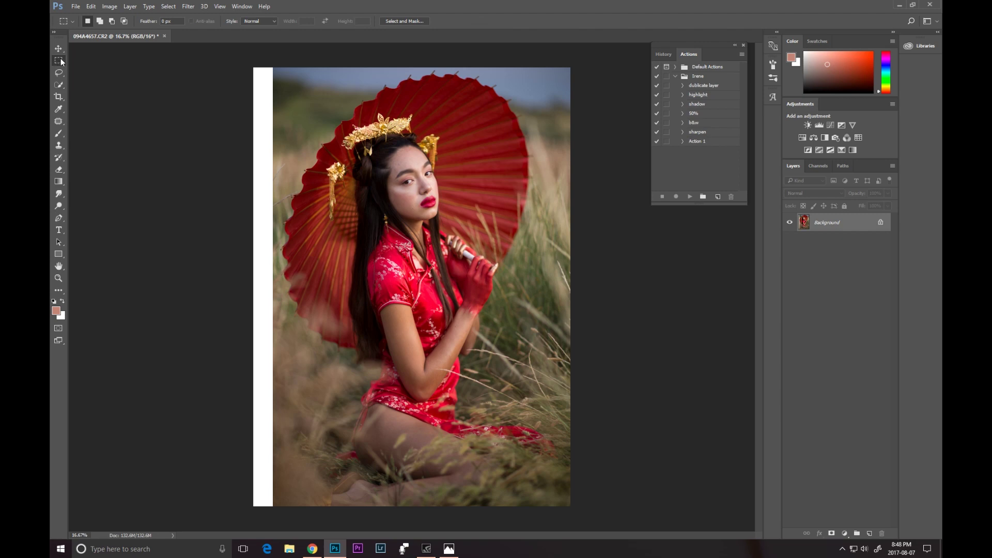
Step: Select the left side, Distort it leftward over the white strip, apply, then deselect
drag(242, 58, 351, 537)
right_click(298, 214)
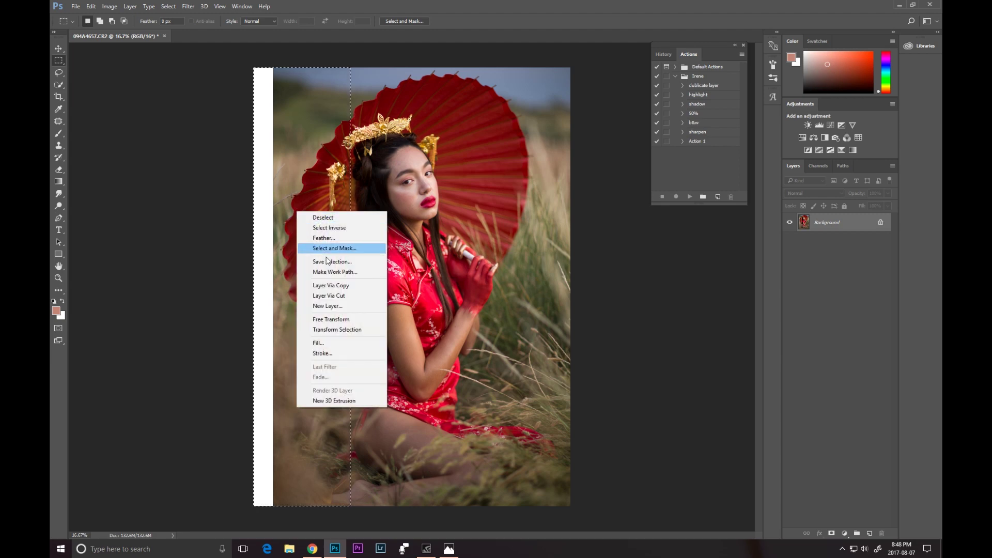
click(328, 319)
right_click(311, 222)
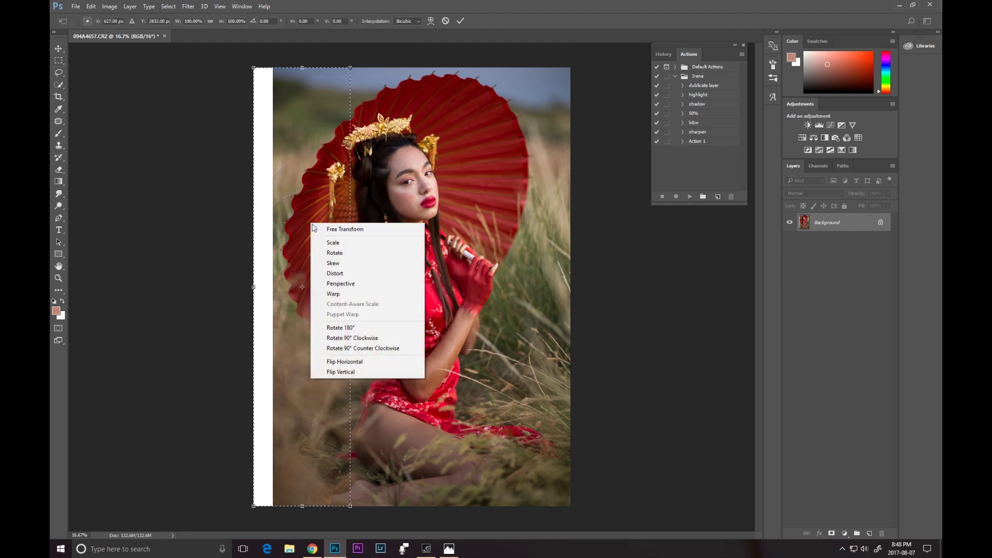
click(336, 274)
drag(254, 287, 229, 287)
click(59, 49)
click(441, 202)
click(168, 6)
click(178, 25)
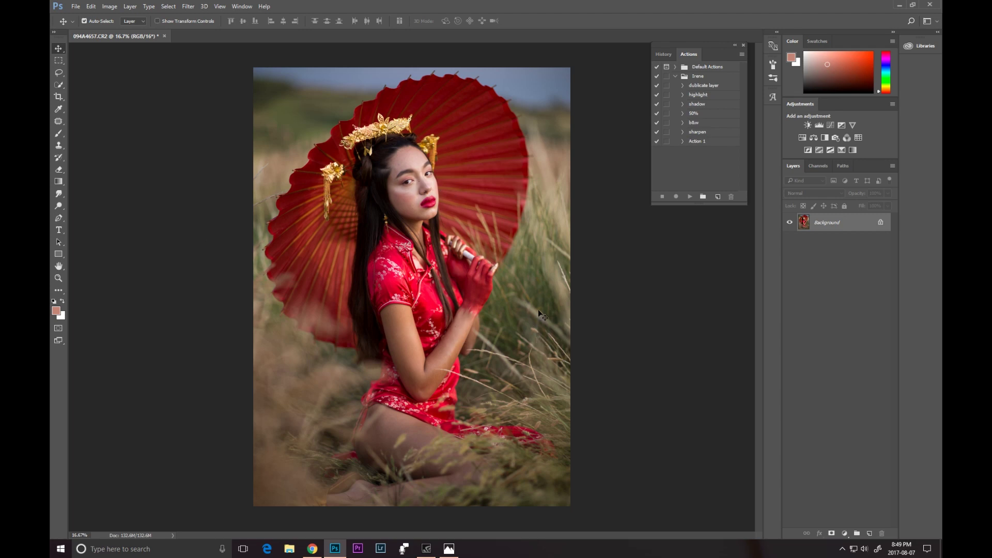
Step: Duplicate the Background layer as Background copy
right_click(847, 231)
click(836, 249)
key(Return)
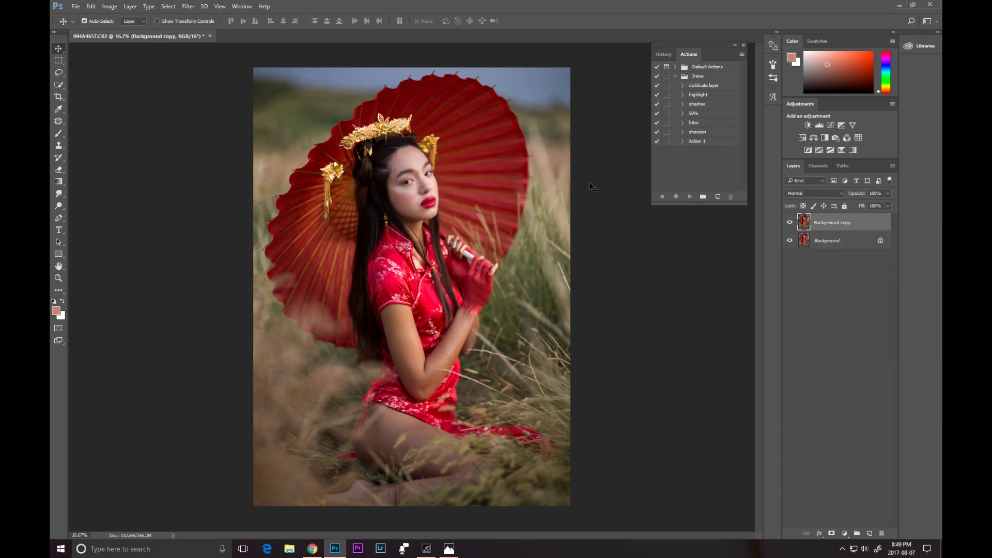
Step: Apply a Camera Raw Filter with lens Distortion +5 and Transform Vertical +7
click(188, 7)
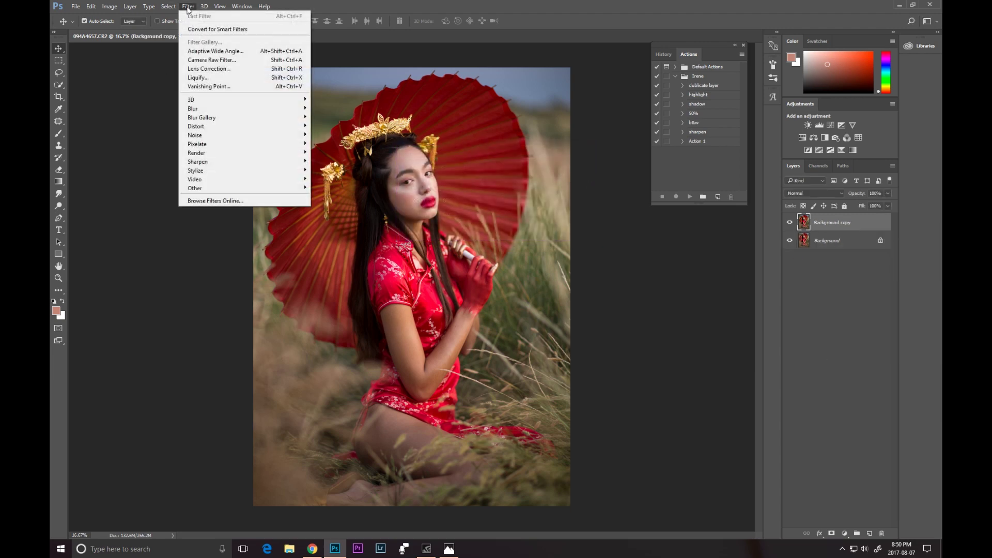
click(204, 61)
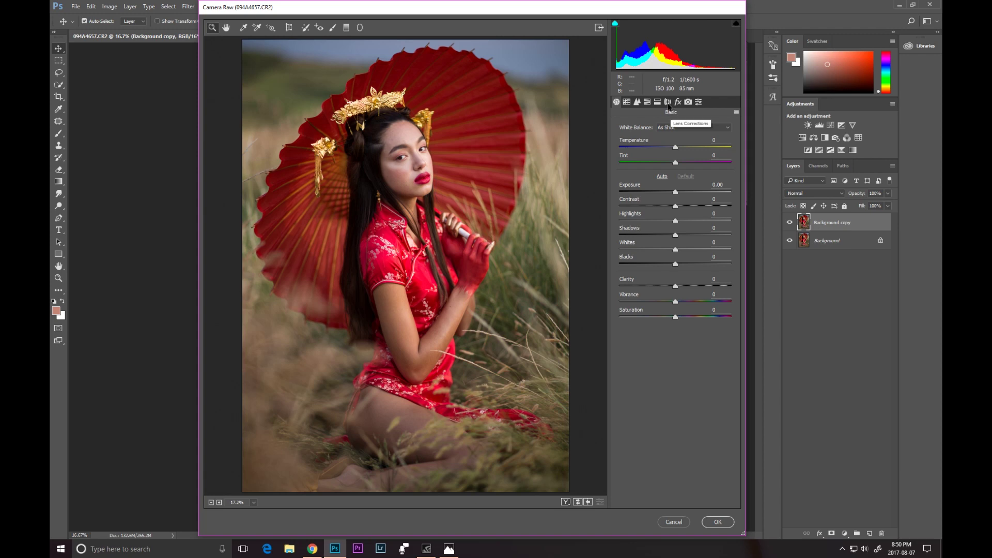
click(668, 103)
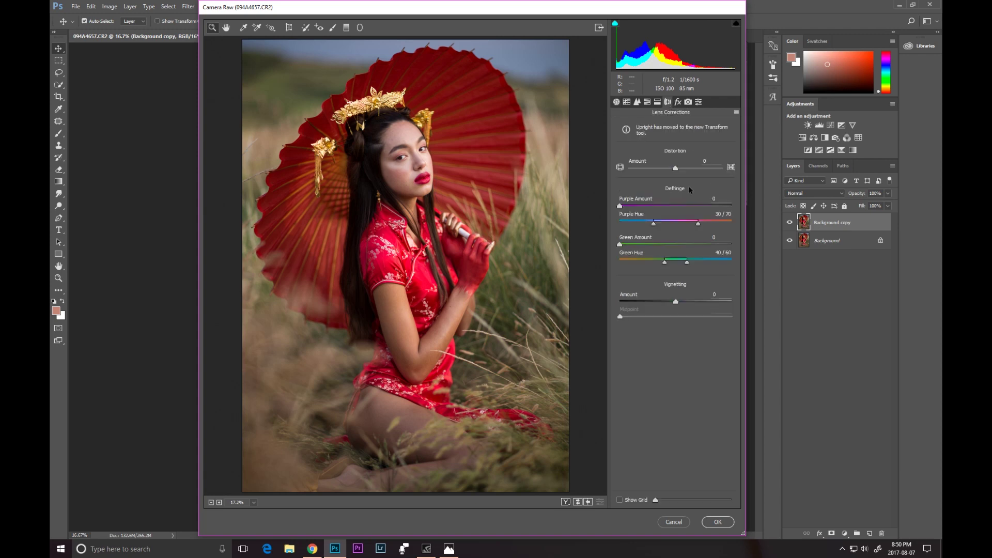
drag(676, 169, 677, 169)
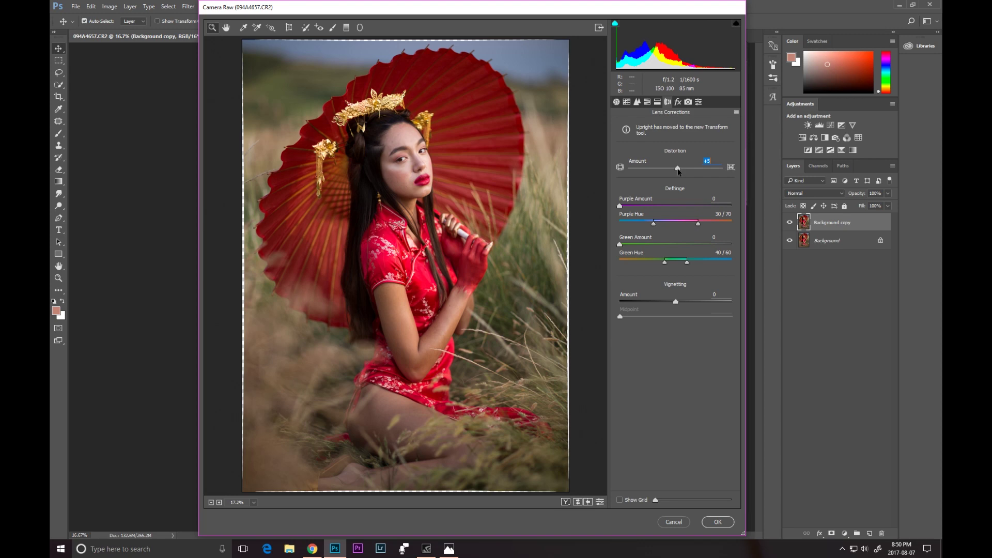
click(626, 129)
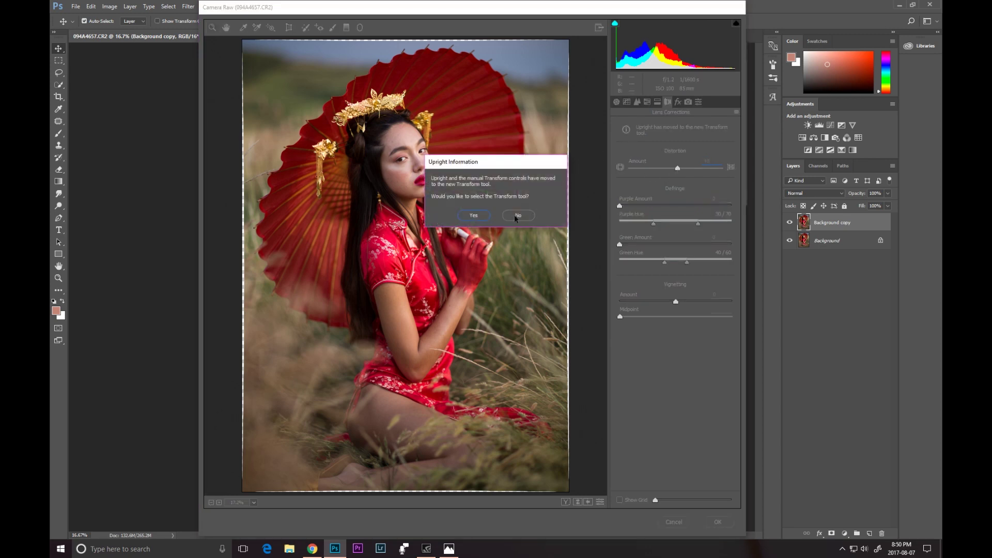
click(467, 216)
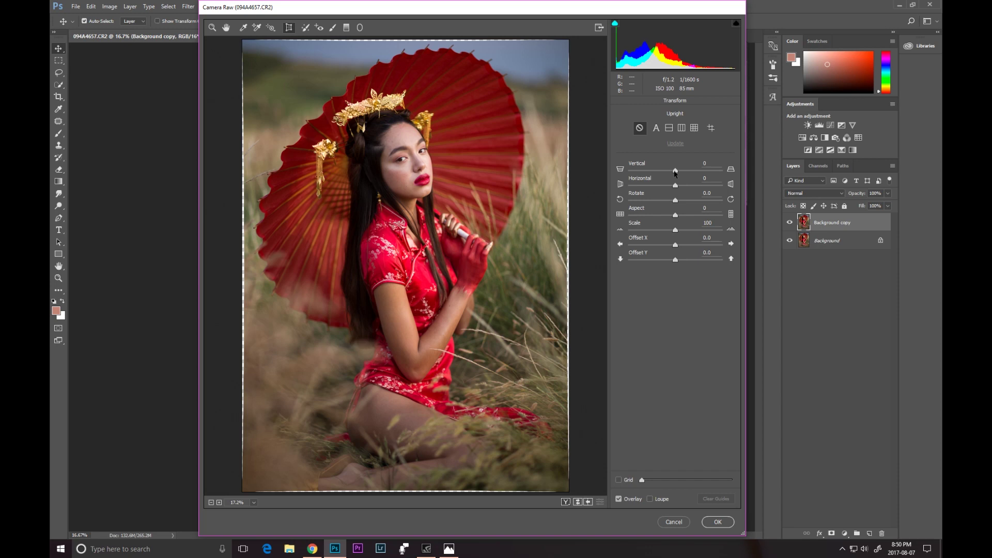
drag(676, 174, 679, 174)
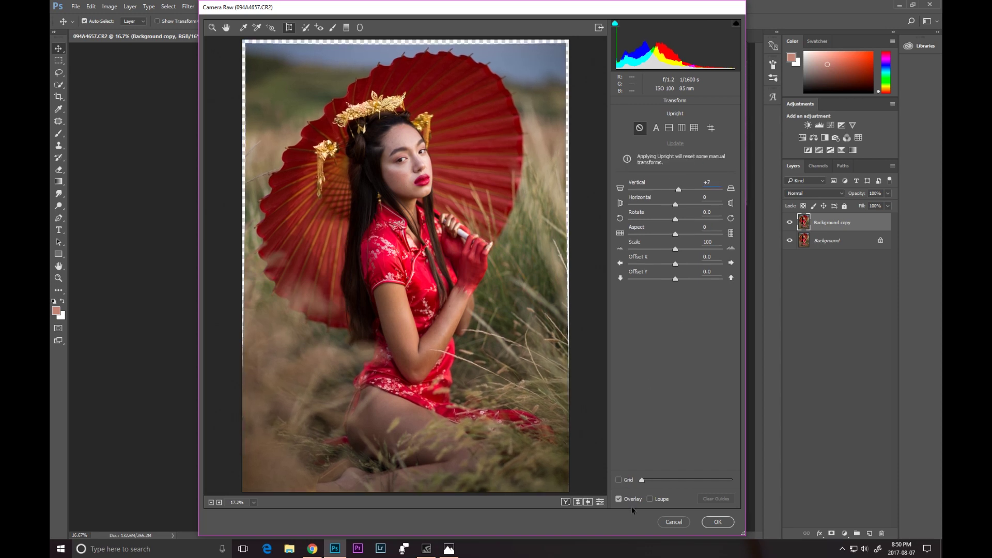
click(600, 503)
click(710, 523)
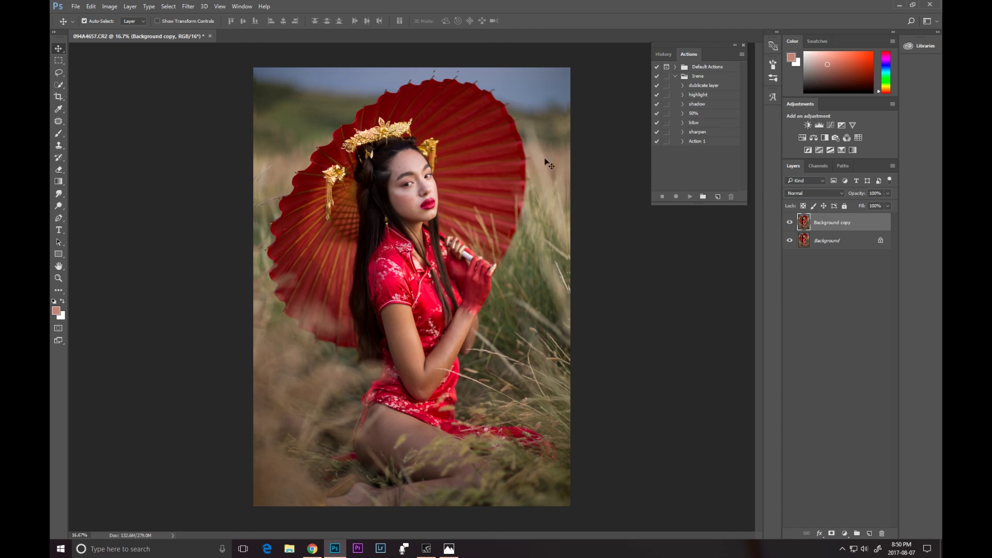
Step: Trim a little off the top of the photo and apply the crop
click(58, 97)
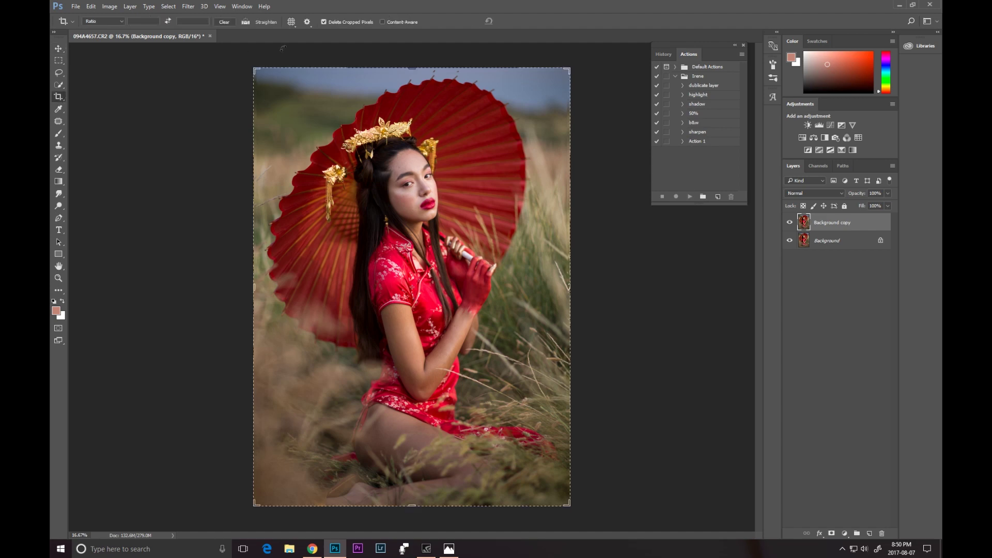
drag(412, 67, 412, 70)
click(58, 60)
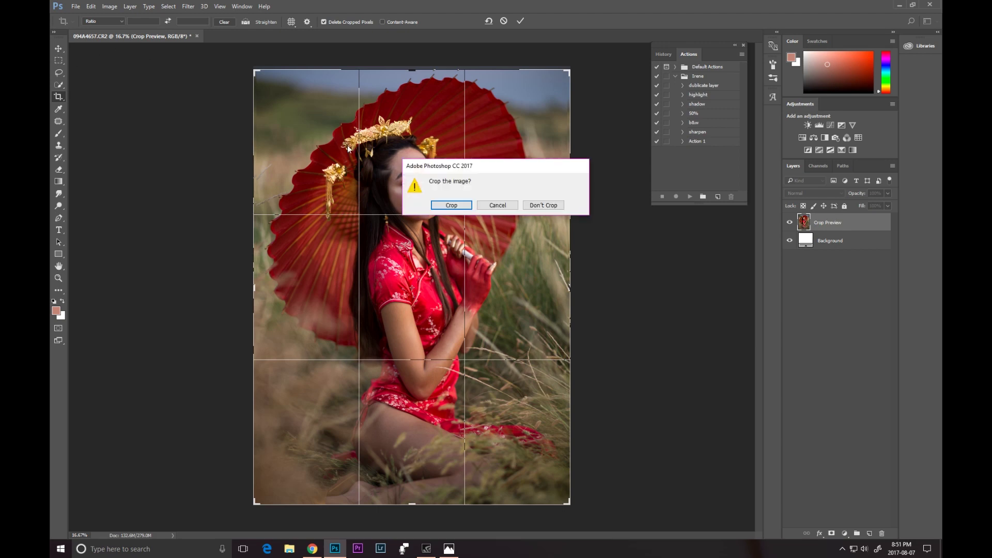
click(451, 205)
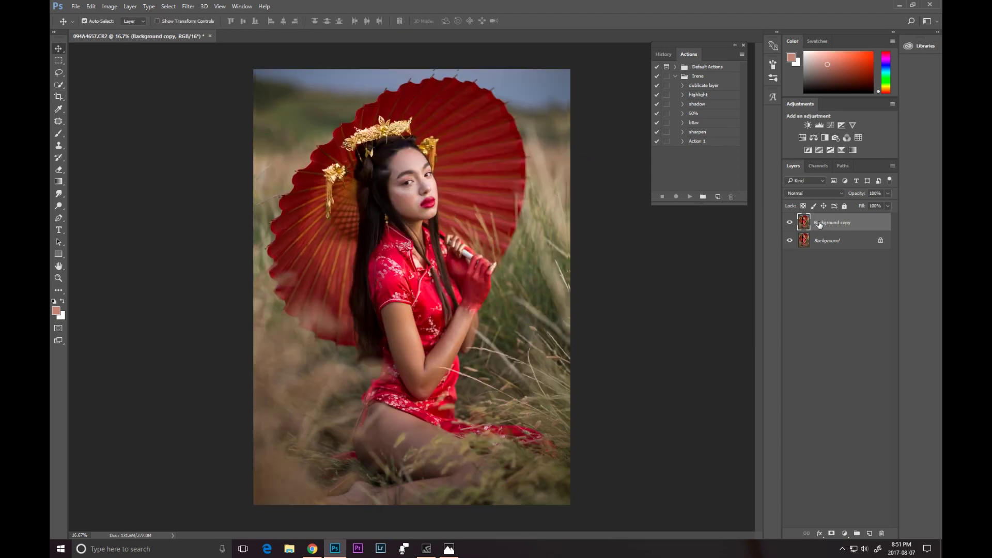
Step: Zoom in on the upper-left of the photo and open the Liquify filter
click(58, 278)
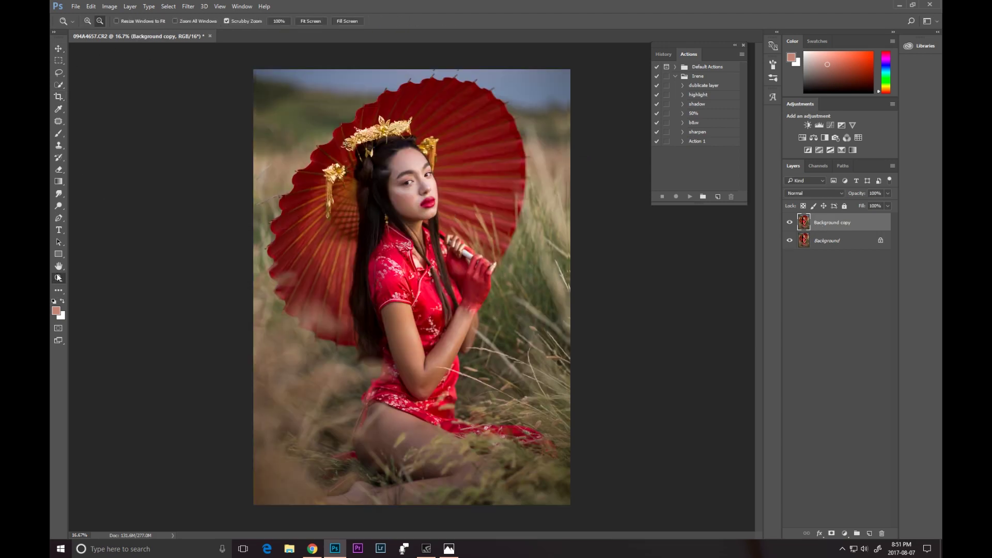
drag(237, 110, 287, 93)
click(189, 6)
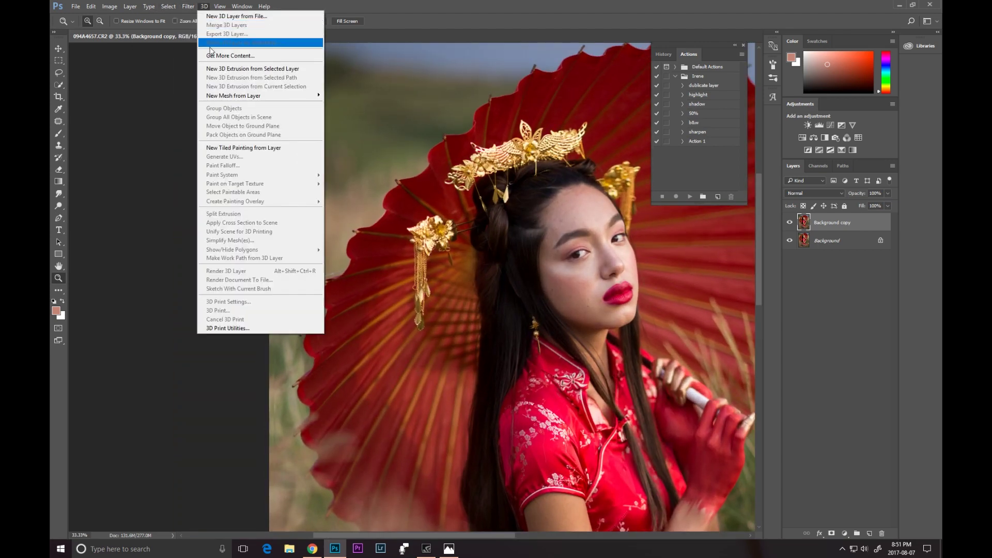
click(192, 78)
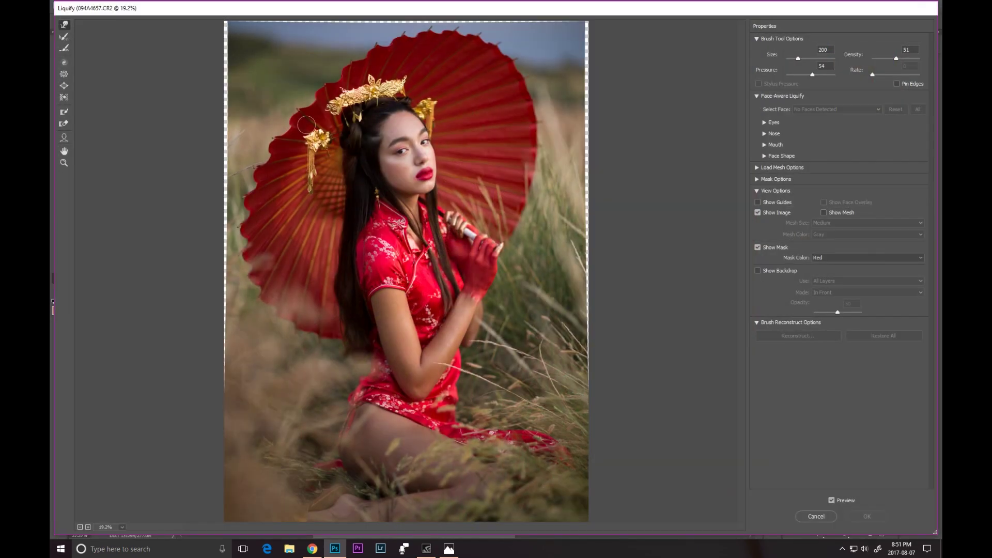
Step: With a large Forward Warp brush, push the right, left and top edges outward
key(bracketright)
key(bracketright)
key(bracketright)
key(bracketright)
key(bracketright)
key(bracketright)
key(bracketright)
key(bracketright)
key(bracketright)
key(bracketright)
mouse_move(588, 70)
mouse_down()
mouse_move(612, 49)
mouse_move(587, 113)
mouse_move(612, 118)
mouse_move(584, 143)
mouse_move(602, 154)
mouse_move(574, 168)
mouse_move(590, 204)
mouse_move(612, 212)
mouse_move(599, 241)
mouse_move(611, 251)
mouse_move(588, 287)
mouse_move(604, 296)
mouse_move(610, 345)
mouse_move(615, 366)
mouse_up()
key(bracketleft)
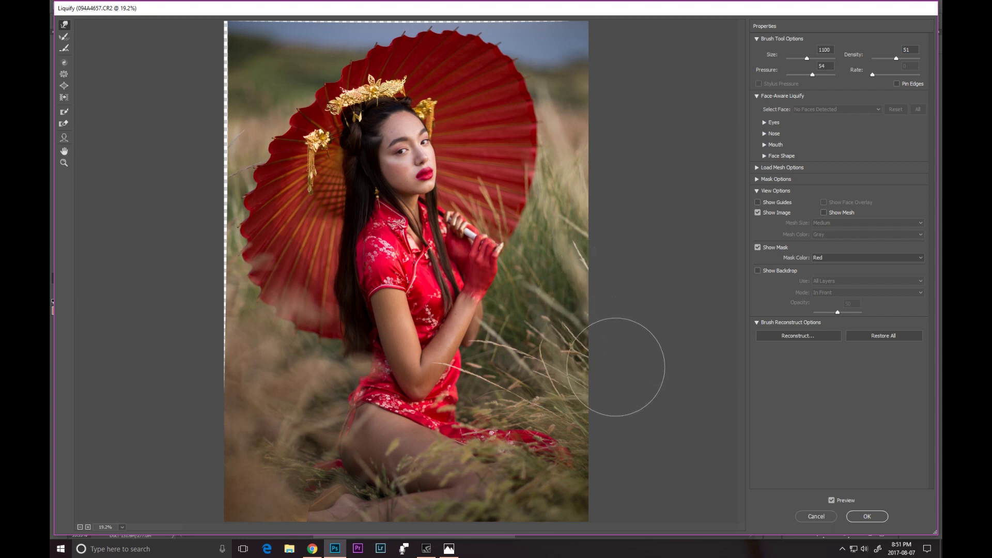
mouse_move(185, 347)
mouse_down()
mouse_move(216, 345)
mouse_move(183, 346)
mouse_move(204, 302)
mouse_move(188, 298)
mouse_move(207, 187)
mouse_move(193, 185)
mouse_move(199, 152)
mouse_move(144, 131)
mouse_move(207, 193)
mouse_move(212, 239)
mouse_move(196, 244)
mouse_move(213, 145)
mouse_move(185, 115)
mouse_move(209, 82)
mouse_move(175, 68)
mouse_move(207, 46)
mouse_move(186, 35)
mouse_move(207, 21)
mouse_move(167, 10)
mouse_move(188, 95)
mouse_up()
mouse_move(267, 19)
mouse_down()
mouse_move(314, 21)
mouse_move(318, 10)
mouse_move(347, 9)
mouse_move(363, 22)
mouse_move(411, 21)
mouse_up()
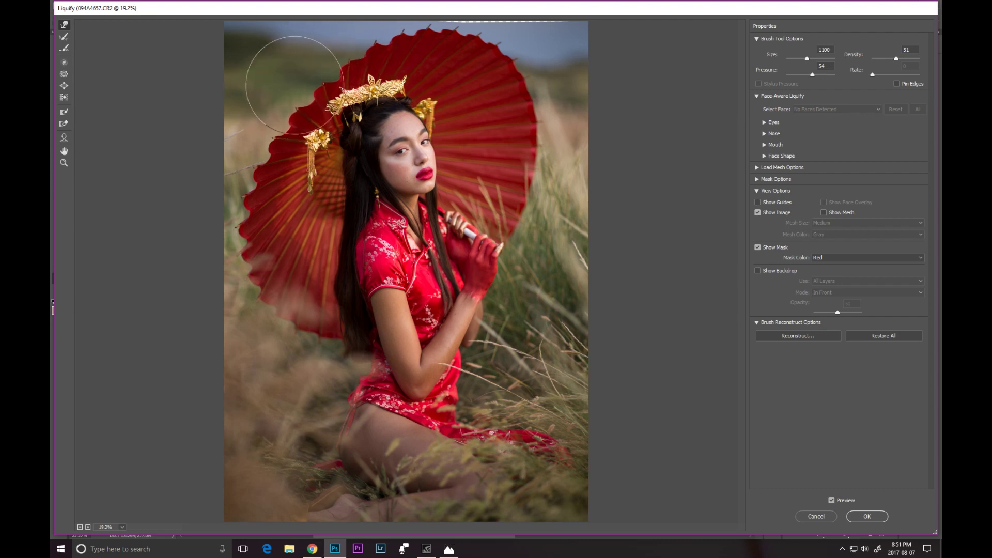
drag(475, 23, 561, 36)
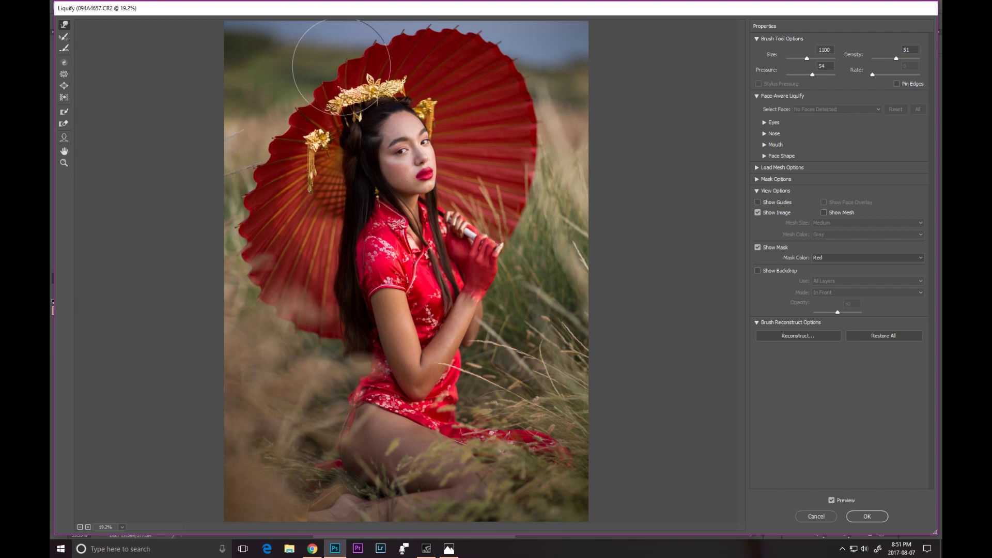
Step: Adjust the Liquify brush size between 300 and 400
key(bracketleft)
key(bracketleft)
key(bracketleft)
key(bracketleft)
key(bracketleft)
key(bracketleft)
key(bracketleft)
key(bracketleft)
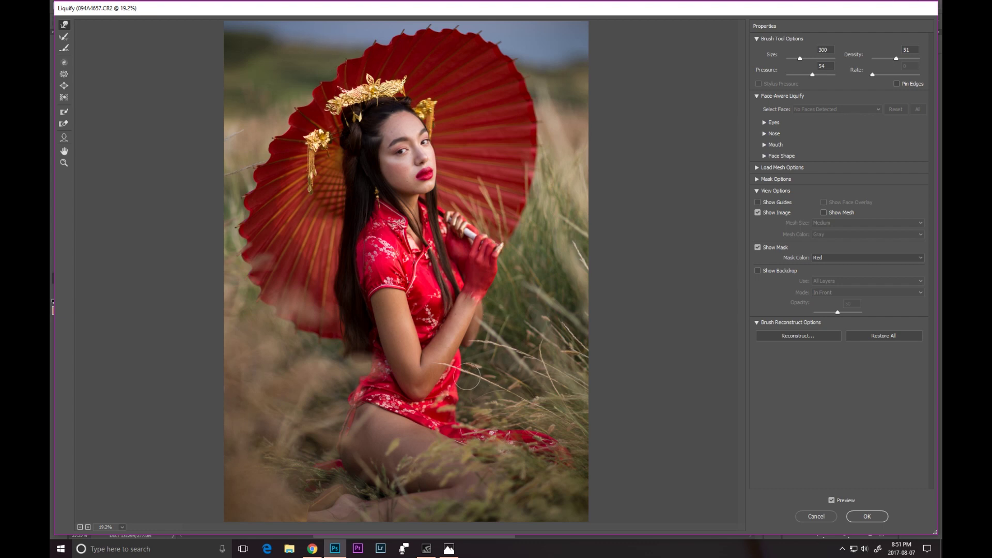
key(bracketright)
key(bracketright)
key(bracketright)
key(bracketright)
key(bracketright)
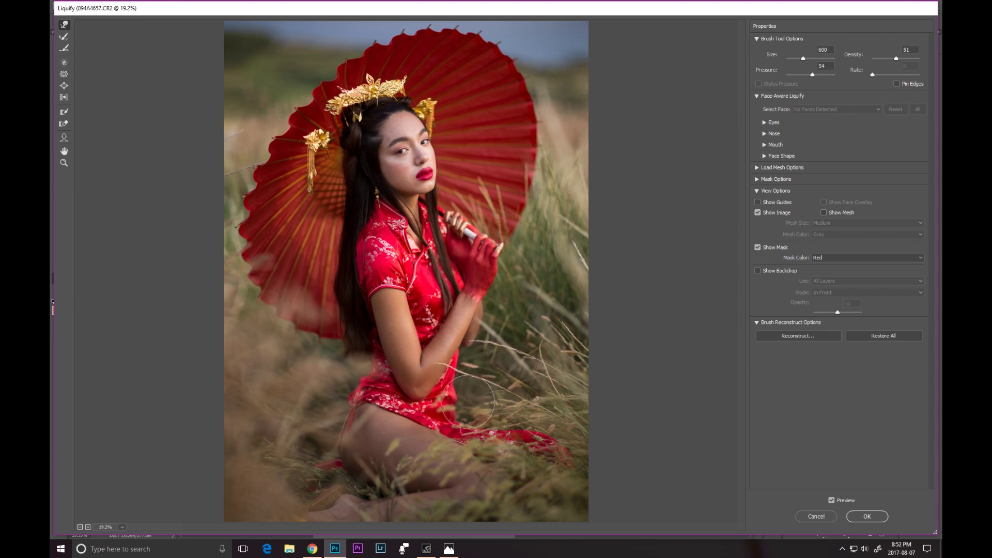
key(bracketleft)
key(bracketleft)
key(bracketright)
key(bracketright)
key(bracketright)
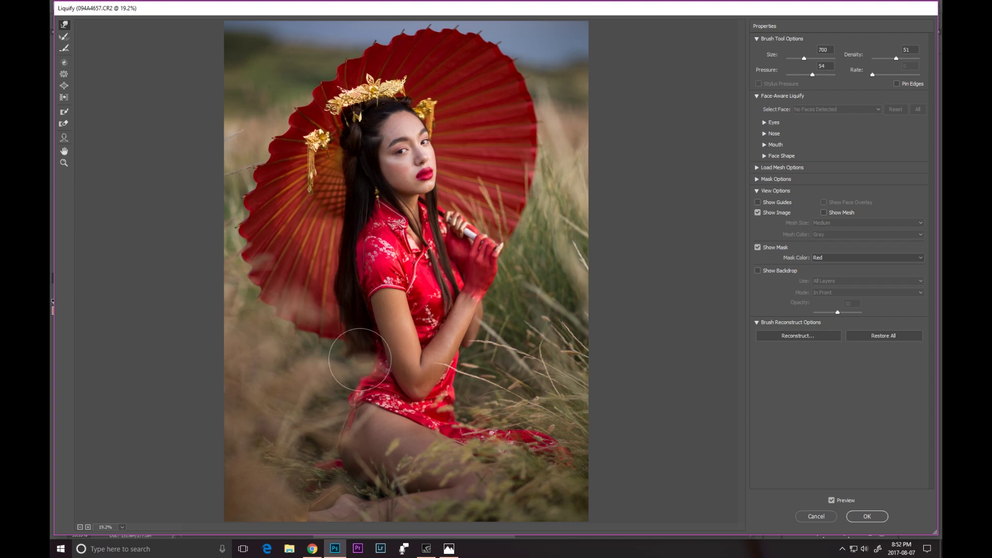
key(bracketleft)
key(bracketleft)
key(bracketleft)
key(bracketleft)
key(bracketleft)
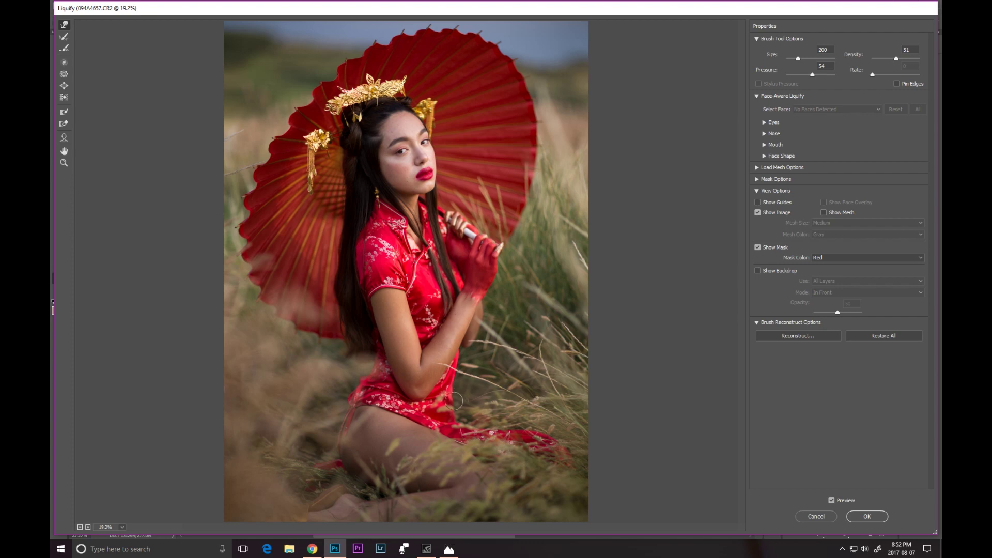
key(bracketright)
key(bracketright)
key(bracketright)
key(bracketright)
Step: Zoom the Liquify preview to 50% on the face, set the warp brush to 200, then exit Liquify
click(64, 163)
click(410, 205)
click(407, 277)
click(397, 245)
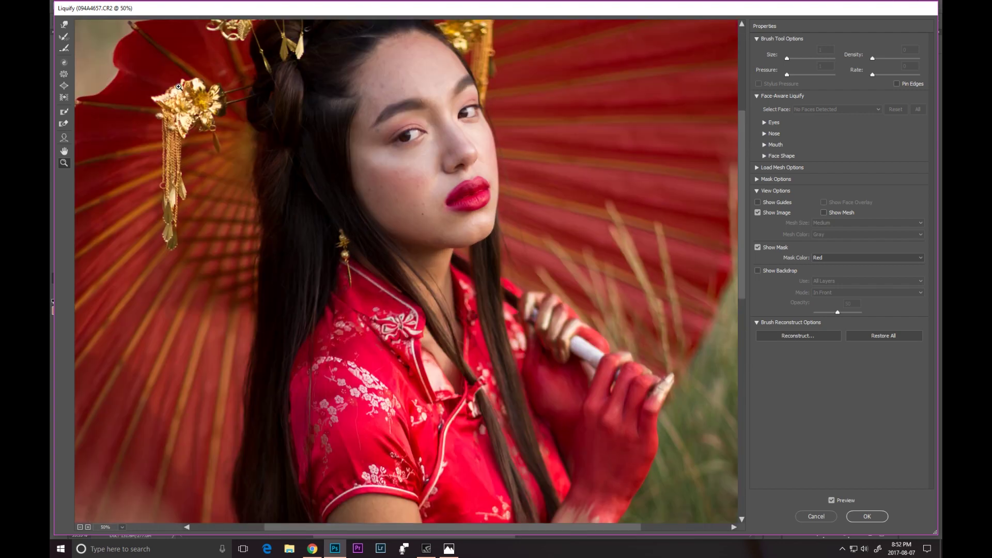
click(64, 24)
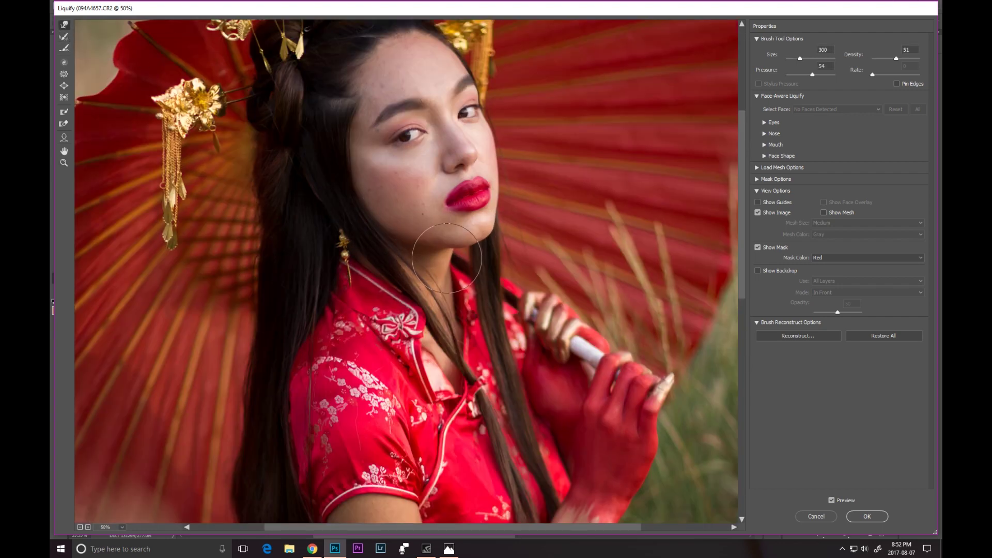
key(bracketleft)
key(bracketright)
key(bracketright)
key(bracketright)
key(bracketright)
key(bracketright)
key(Escape)
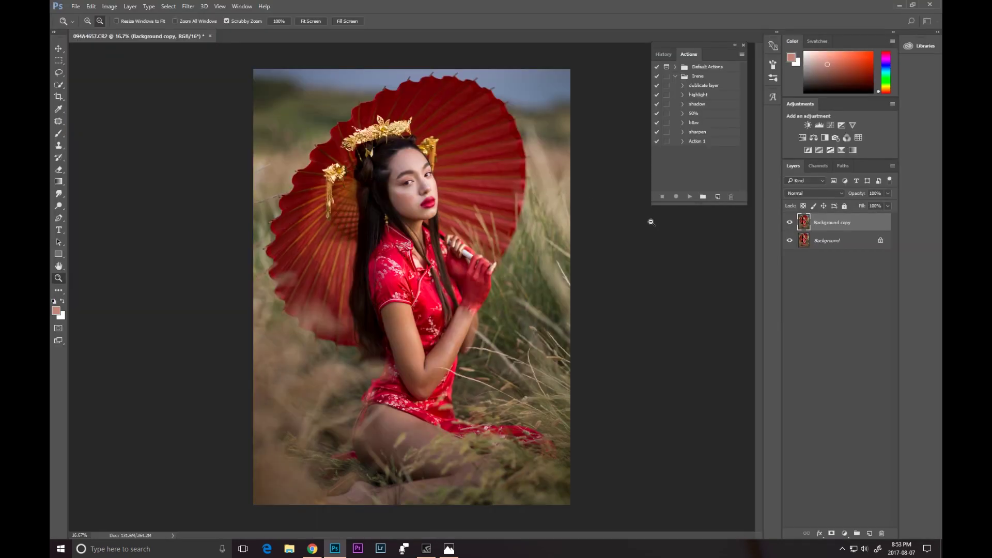
Step: Flatten the image into one Background layer, then duplicate it as Background copy
right_click(829, 241)
click(849, 317)
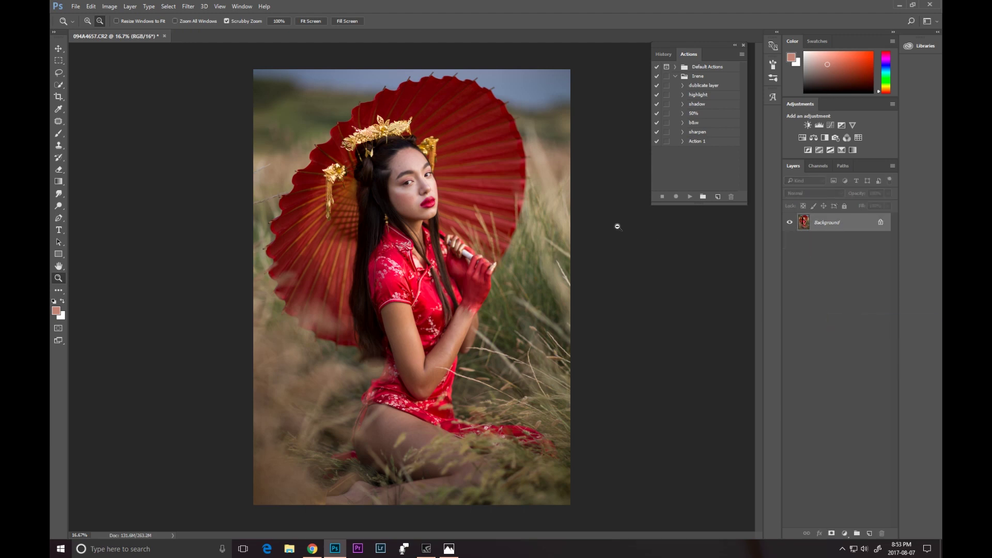
right_click(825, 225)
click(836, 241)
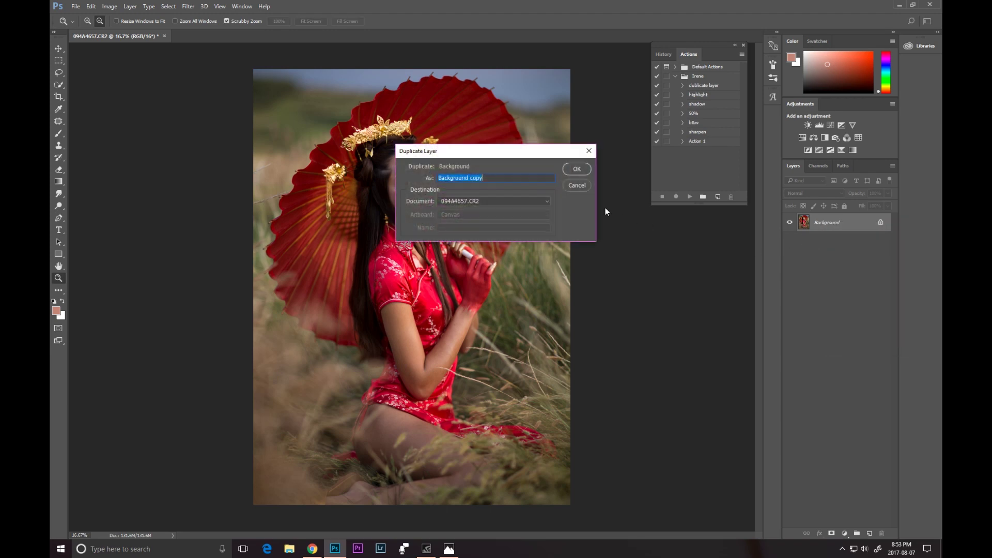
click(578, 170)
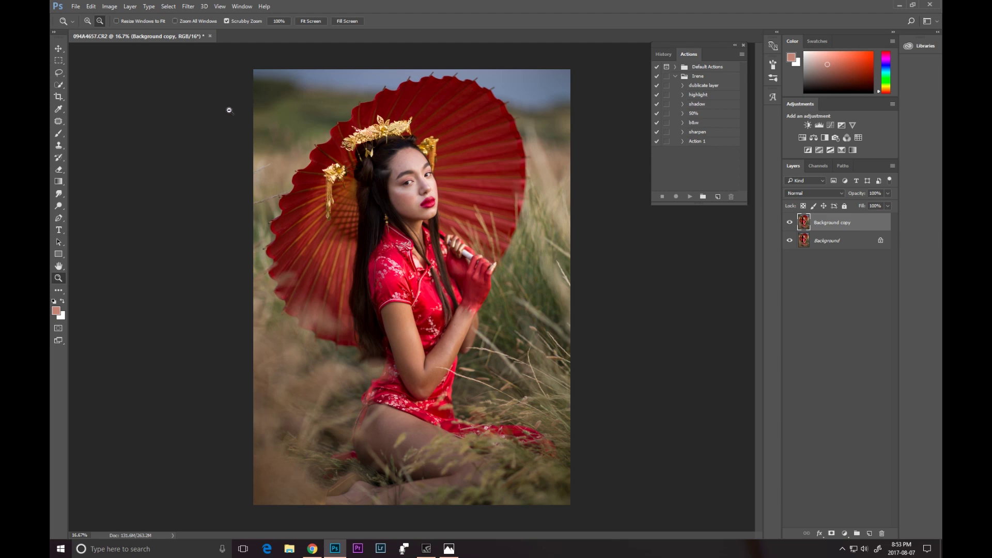
Step: Zoom in on the face, pick the Patch tool, and set the layer opacity to 75%
drag(399, 186, 448, 123)
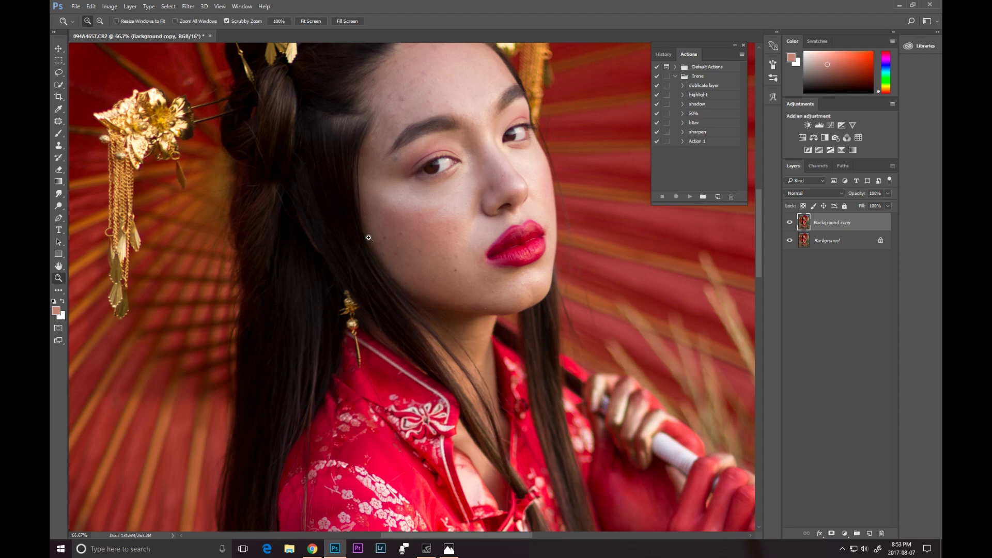
click(60, 122)
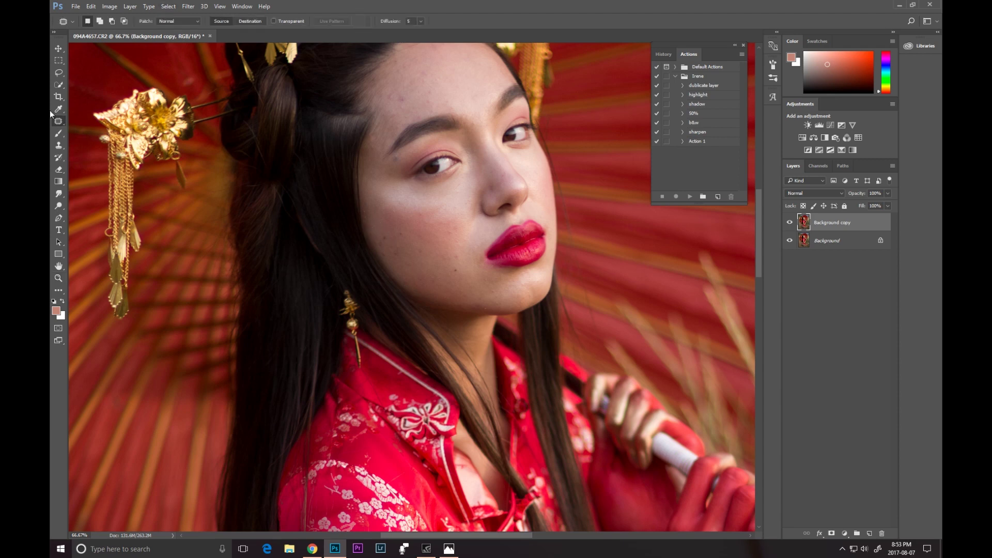
right_click(60, 123)
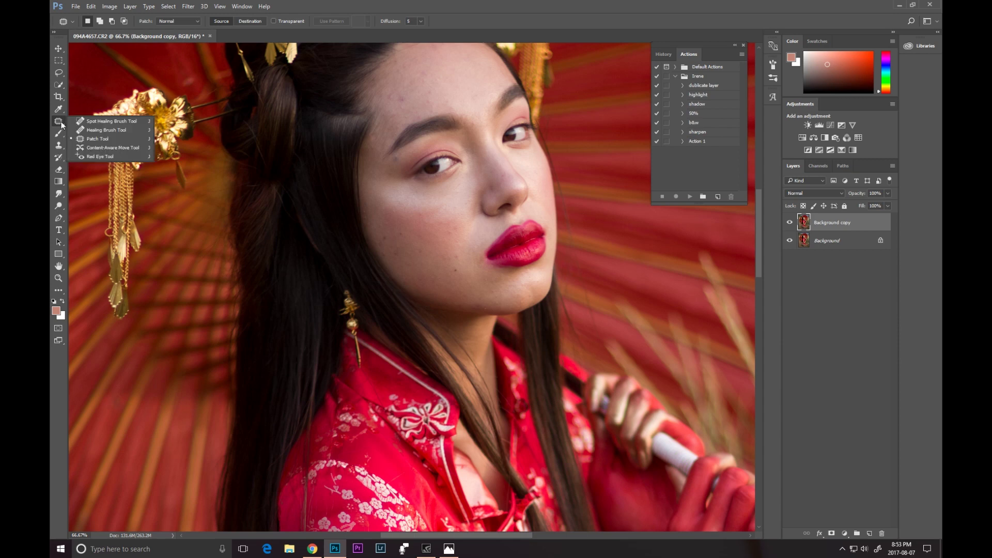
click(91, 138)
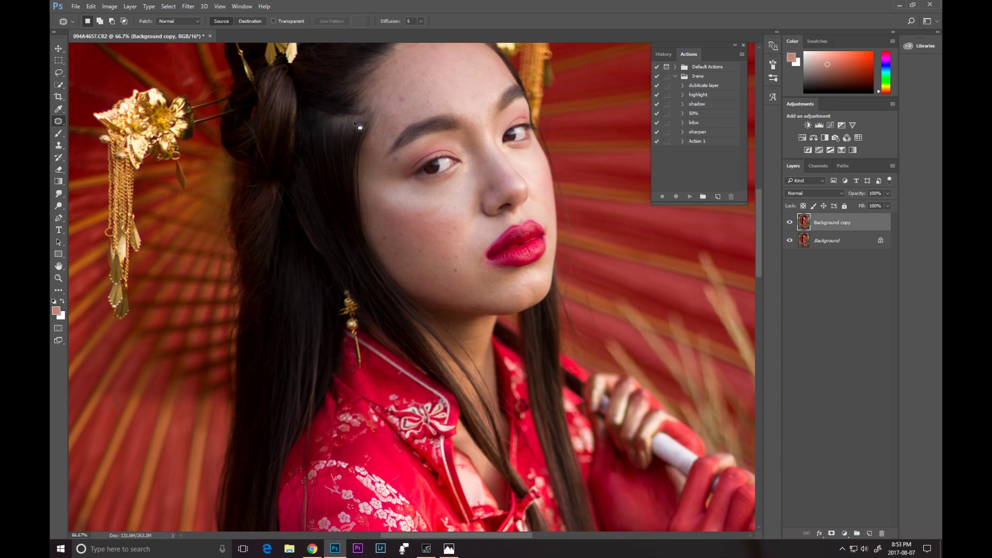
click(887, 194)
drag(878, 204, 877, 204)
click(428, 227)
Step: Patch out blemishes beside the nose and on the cheek, deselecting after each
mouse_move(463, 174)
mouse_down()
mouse_move(454, 192)
mouse_move(464, 184)
mouse_move(507, 193)
mouse_move(504, 171)
mouse_move(509, 179)
mouse_move(490, 169)
mouse_move(486, 181)
mouse_move(483, 150)
mouse_move(485, 162)
mouse_move(537, 190)
mouse_move(541, 180)
mouse_move(544, 205)
mouse_up()
mouse_move(545, 205)
mouse_down()
mouse_move(539, 177)
mouse_move(538, 202)
mouse_move(549, 200)
mouse_up()
key(ctrl+d)
drag(456, 236, 455, 238)
key(ctrl+d)
key(ctrl+d)
mouse_move(440, 222)
mouse_down()
mouse_move(452, 204)
mouse_move(438, 214)
mouse_move(468, 214)
mouse_move(400, 205)
mouse_move(417, 213)
mouse_move(411, 195)
mouse_move(428, 206)
mouse_up()
Step: Patch remaining spots on the cheek, beside the nose and on the chin
key(ctrl+d)
key(ctrl+d)
key(ctrl+d)
key(ctrl+d)
key(ctrl+d)
key(ctrl+d)
key(ctrl+d)
mouse_move(457, 239)
mouse_down()
mouse_move(484, 236)
mouse_move(457, 248)
mouse_move(470, 246)
mouse_move(475, 279)
mouse_move(484, 263)
mouse_move(471, 264)
mouse_move(471, 278)
mouse_move(486, 299)
mouse_move(488, 268)
mouse_move(488, 291)
mouse_move(500, 283)
mouse_move(482, 282)
mouse_move(504, 283)
mouse_move(486, 295)
mouse_move(525, 282)
mouse_up()
key(ctrl+d)
key(ctrl+d)
key(ctrl+d)
key(ctrl+d)
key(ctrl+d)
drag(541, 192, 540, 198)
key(ctrl+d)
mouse_move(443, 279)
mouse_down()
mouse_move(460, 293)
mouse_move(443, 292)
mouse_up()
key(ctrl+d)
key(ctrl+d)
drag(478, 307, 489, 304)
key(ctrl+d)
Step: Patch blemishes on the upper forehead, eyebrow, under the eye and cheek
click(475, 102)
scroll(761, 237, up, 3)
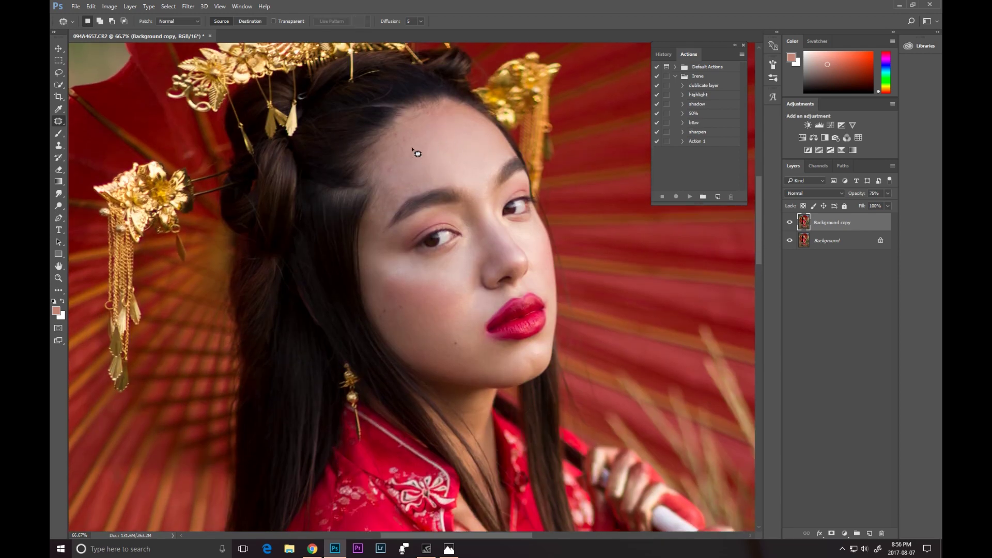
mouse_move(443, 132)
mouse_down()
mouse_move(457, 130)
mouse_move(443, 177)
mouse_up()
key(ctrl+d)
mouse_move(405, 191)
mouse_down()
mouse_move(396, 201)
mouse_move(407, 182)
mouse_move(399, 181)
mouse_up()
mouse_move(383, 257)
mouse_down()
mouse_move(371, 241)
mouse_move(388, 295)
mouse_up()
key(ctrl+d)
mouse_move(432, 327)
mouse_down()
mouse_move(426, 366)
mouse_move(453, 321)
mouse_move(454, 340)
mouse_move(507, 306)
mouse_up()
mouse_move(402, 194)
mouse_down()
mouse_move(433, 189)
mouse_move(412, 186)
mouse_move(389, 206)
mouse_move(401, 186)
mouse_up()
key(ctrl+d)
Step: Zoom out, compare the retouched layer with the original, and flatten the image
key(z)
alt+click(310, 243)
alt+click(310, 243)
alt+click(271, 242)
alt+click(270, 243)
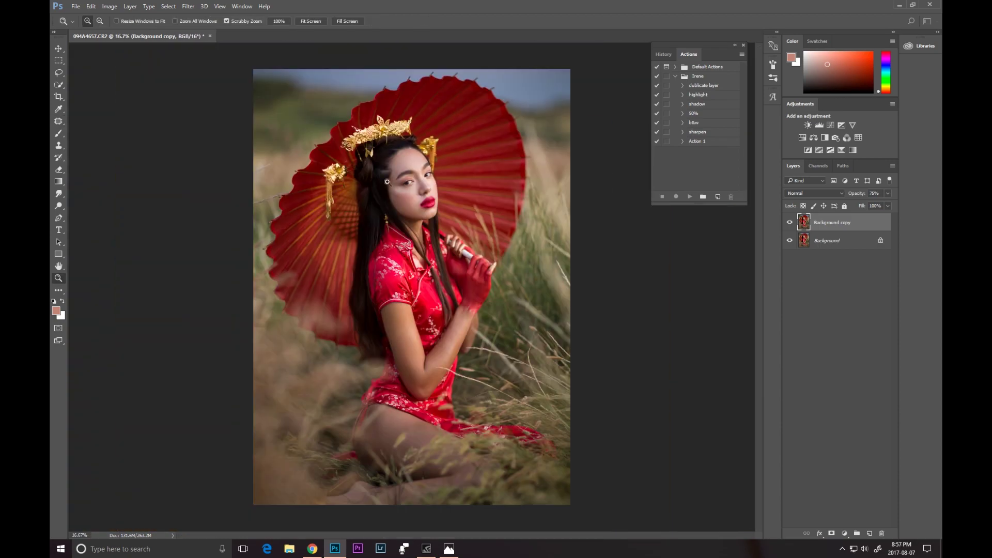
drag(406, 200, 548, 215)
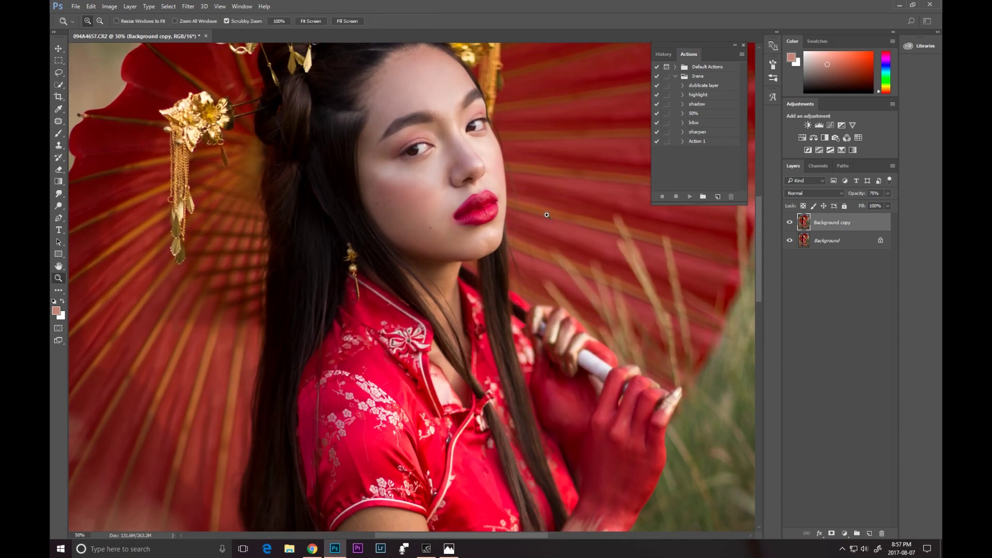
click(790, 223)
right_click(830, 245)
click(854, 324)
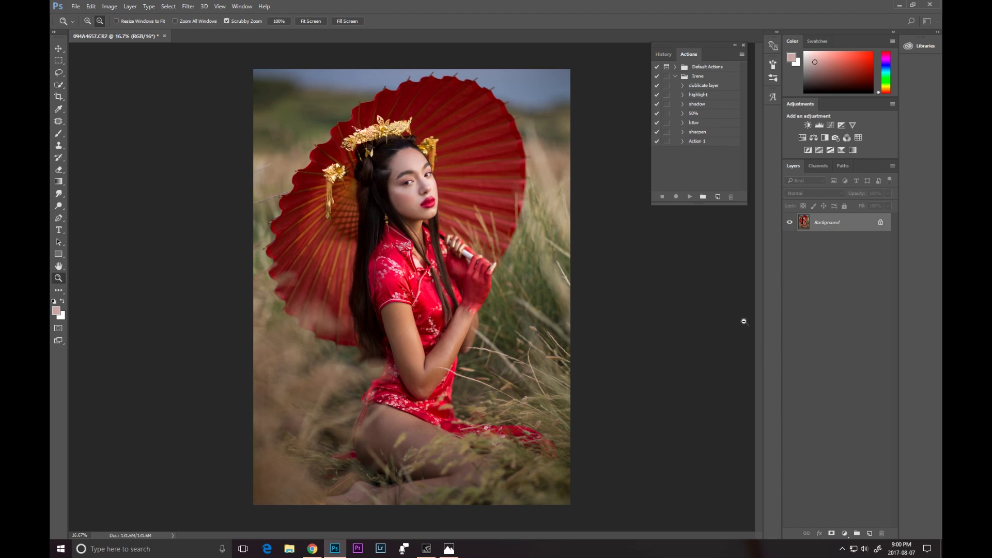
key(b)
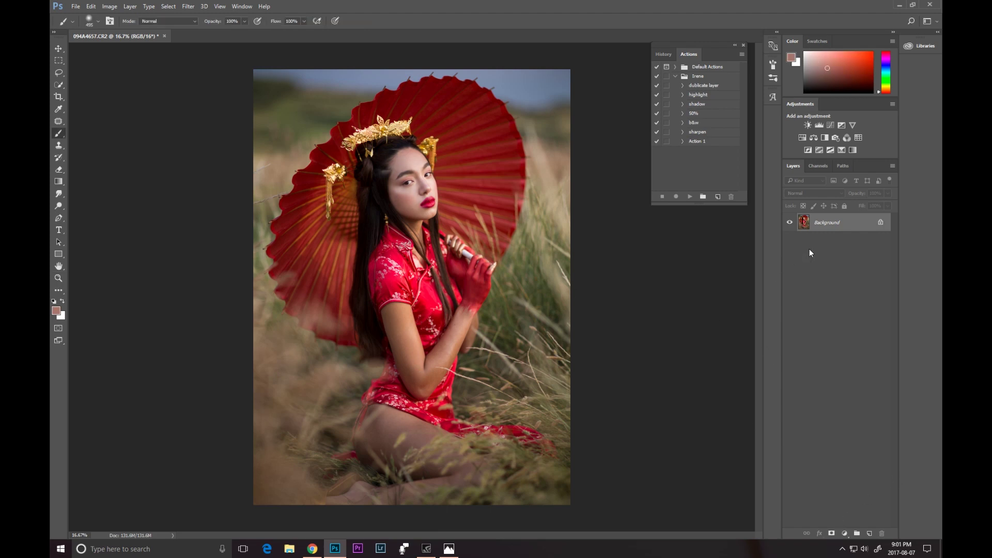
Step: Add a new Layer 1 set to the Color blend mode
click(871, 533)
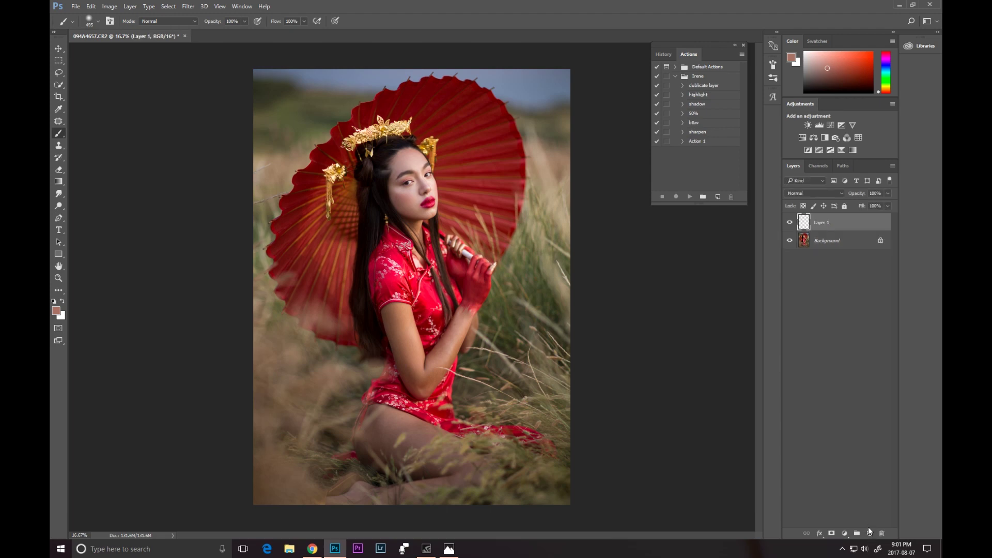
click(807, 193)
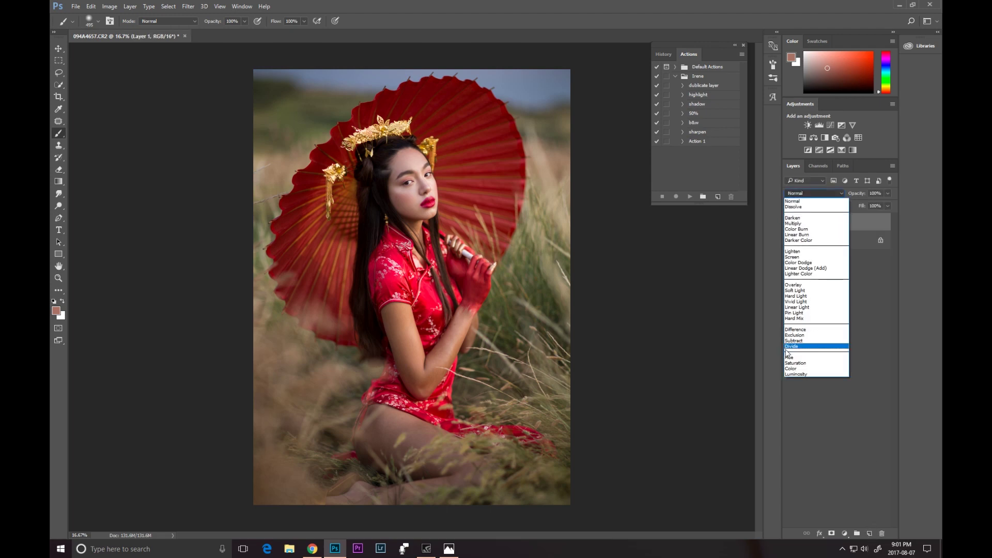
click(816, 366)
Step: Sample the forehead skin tone with the Eyedropper, then flatten Layer 1 into Background
click(59, 108)
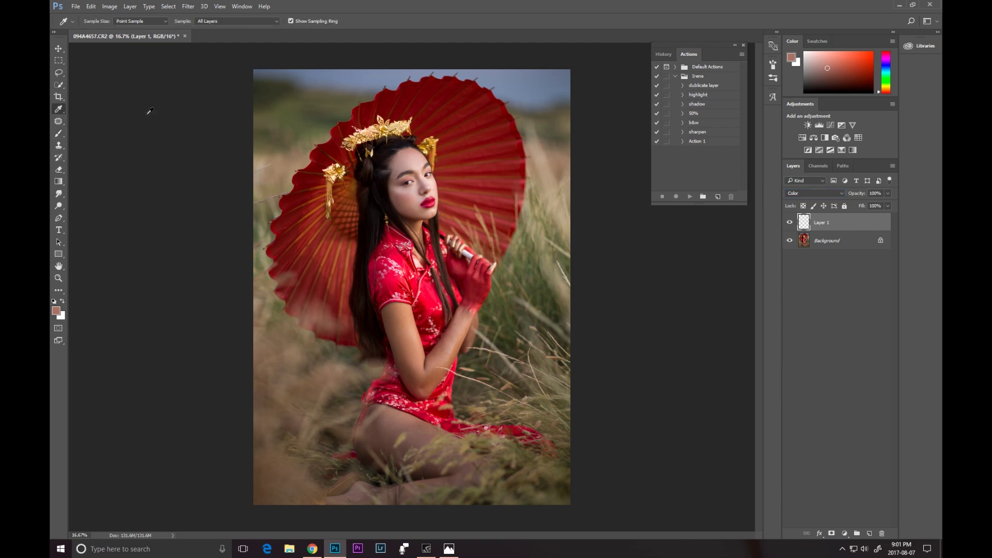
click(416, 164)
key(b)
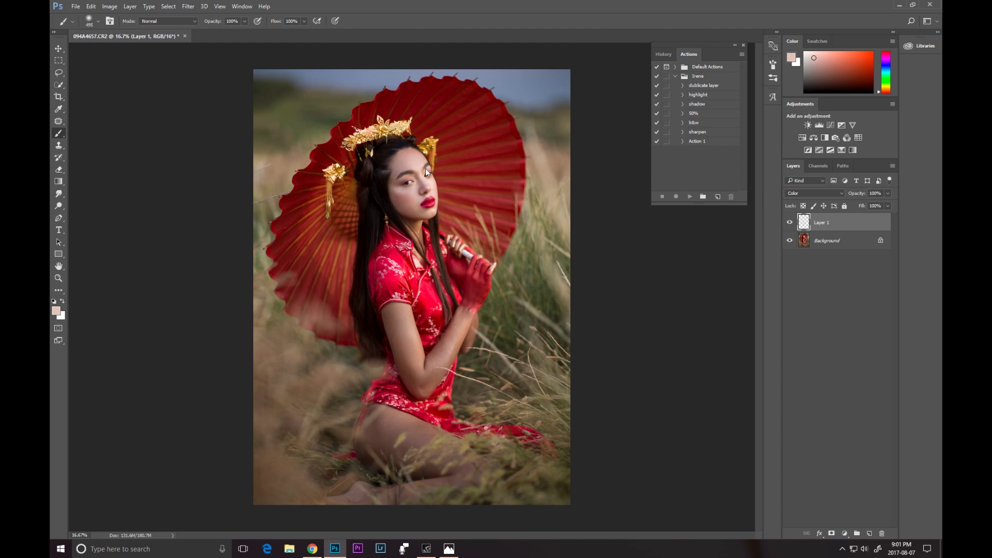
drag(782, 226, 783, 226)
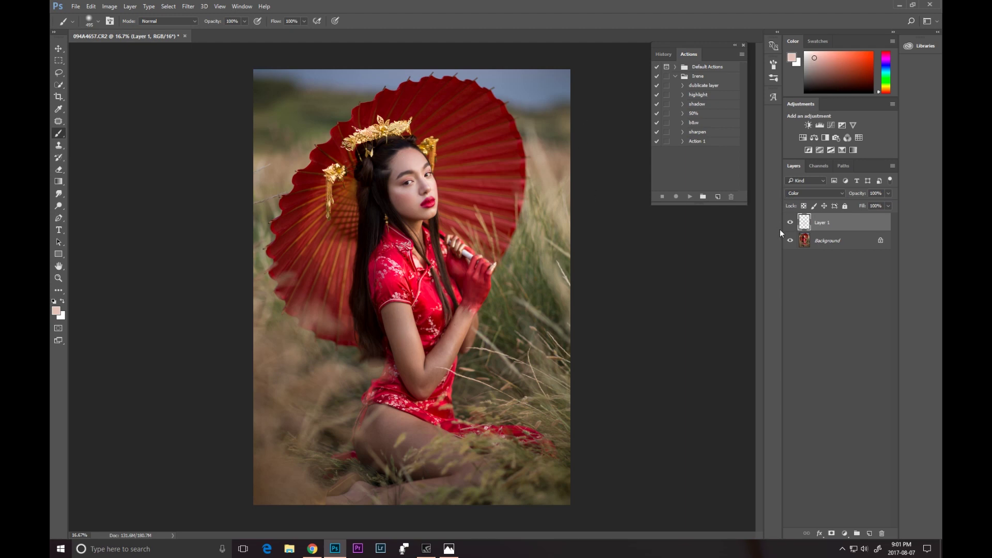
right_click(830, 244)
click(841, 319)
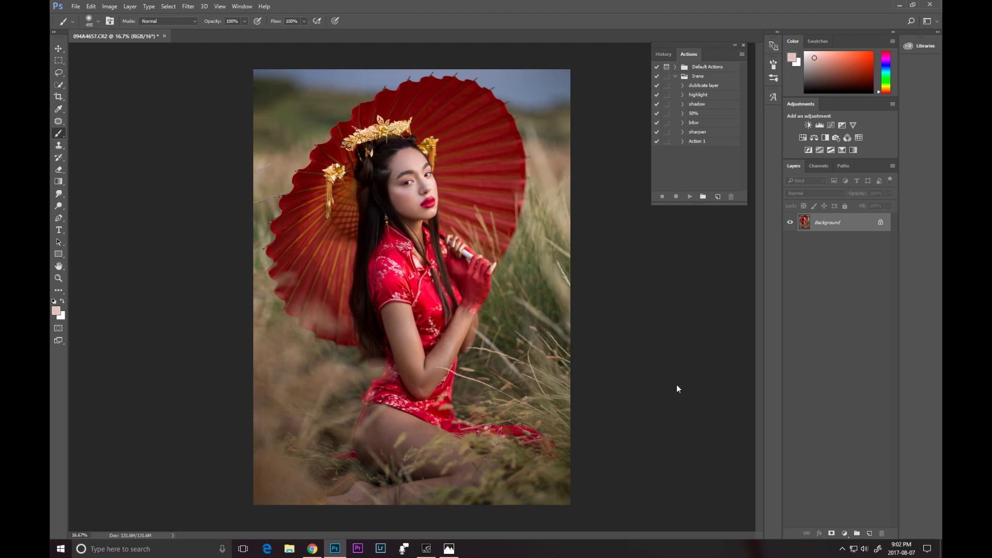
Step: Add a Gradient Map adjustment and try presets, settling on Violet, Orange
click(846, 533)
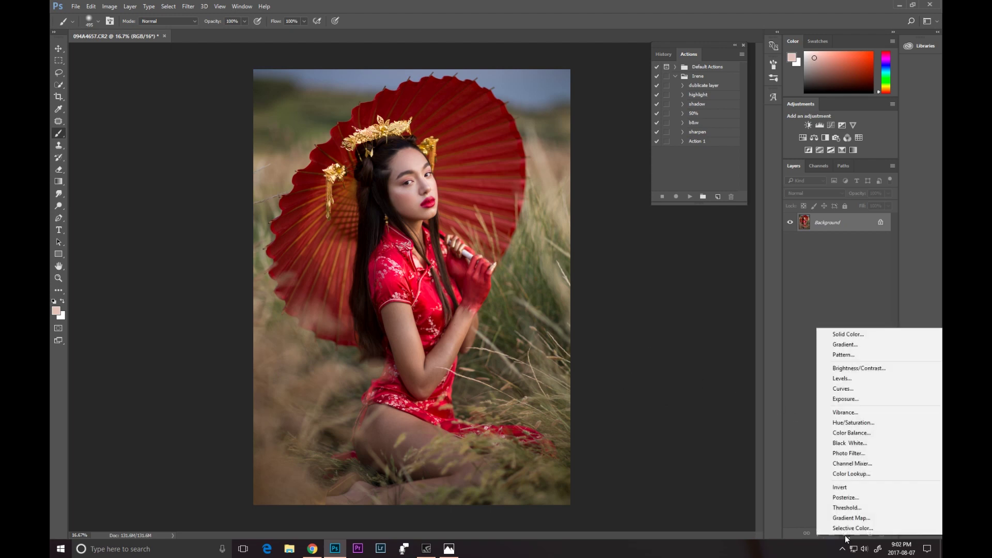
click(851, 518)
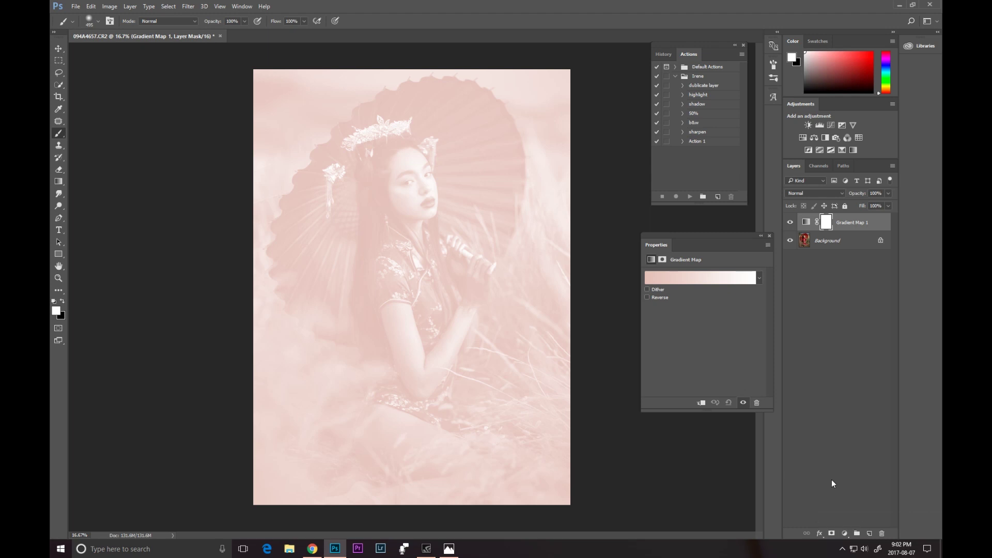
click(682, 280)
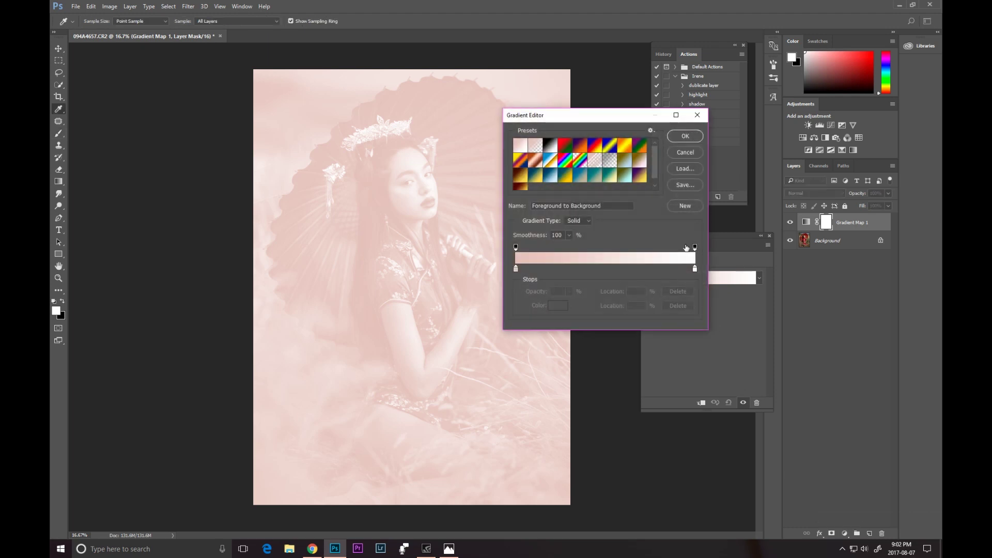
click(658, 184)
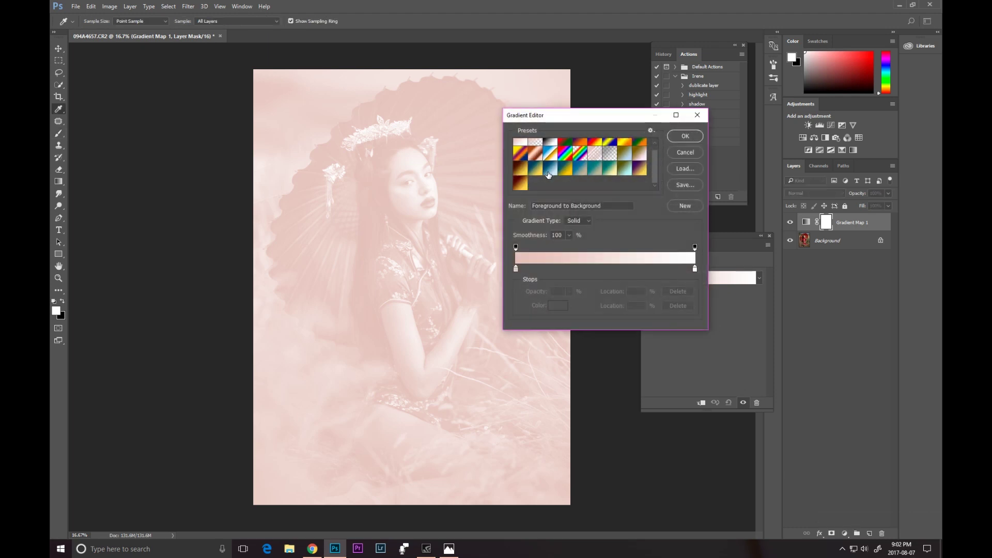
click(521, 186)
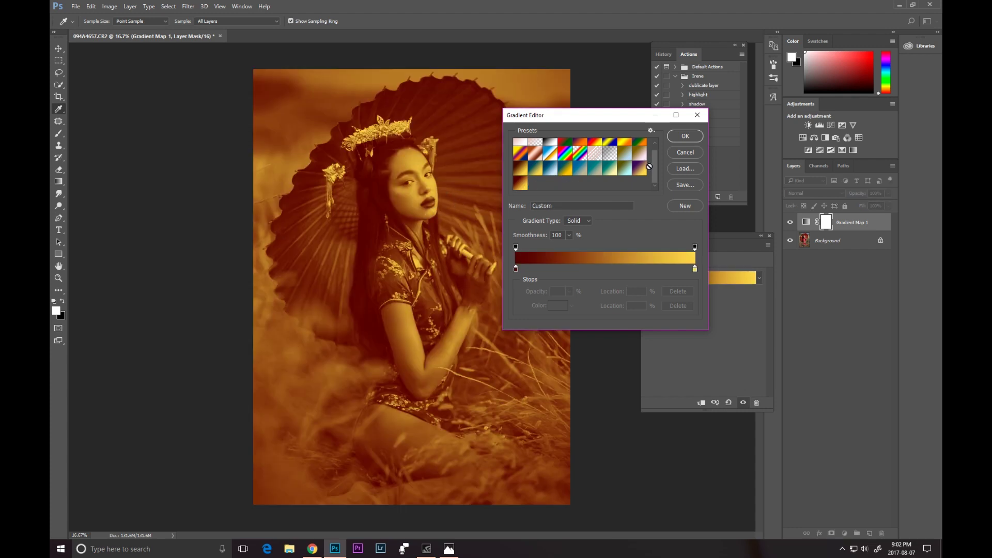
scroll(655, 172, up, 1)
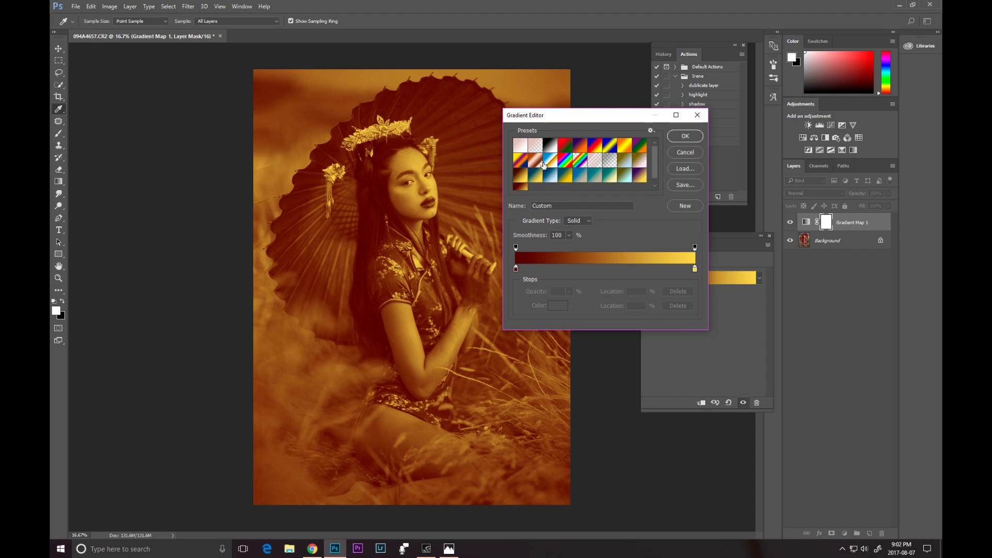
click(562, 151)
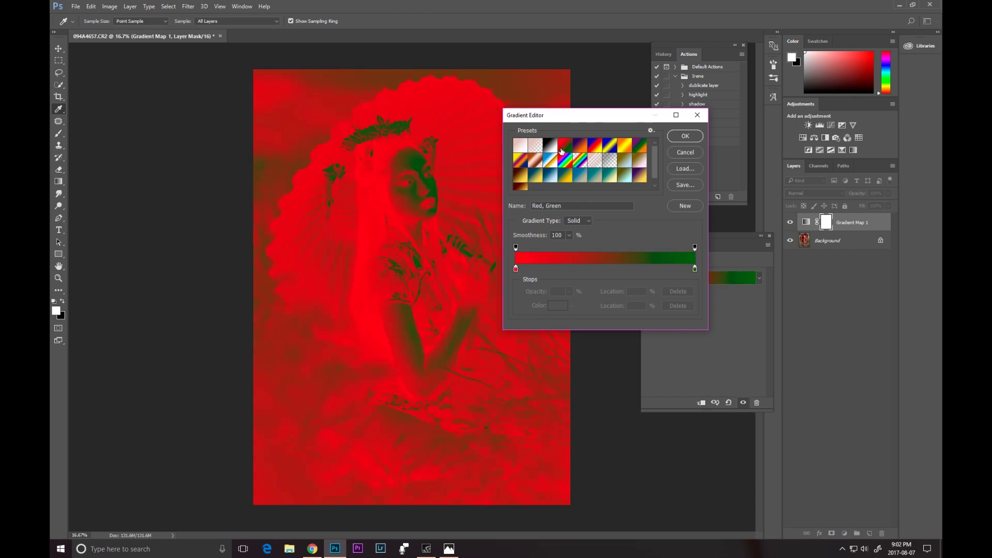
click(579, 151)
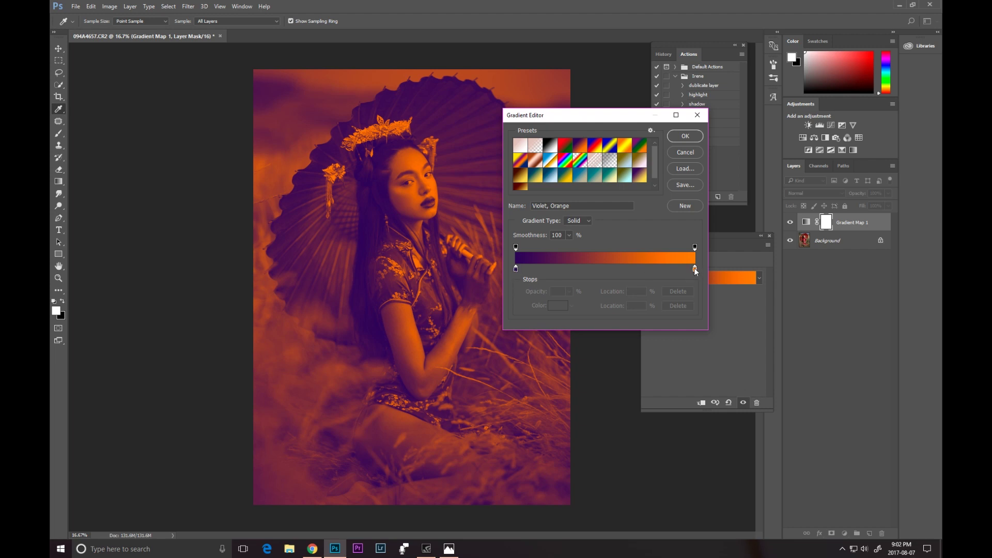
double_click(516, 269)
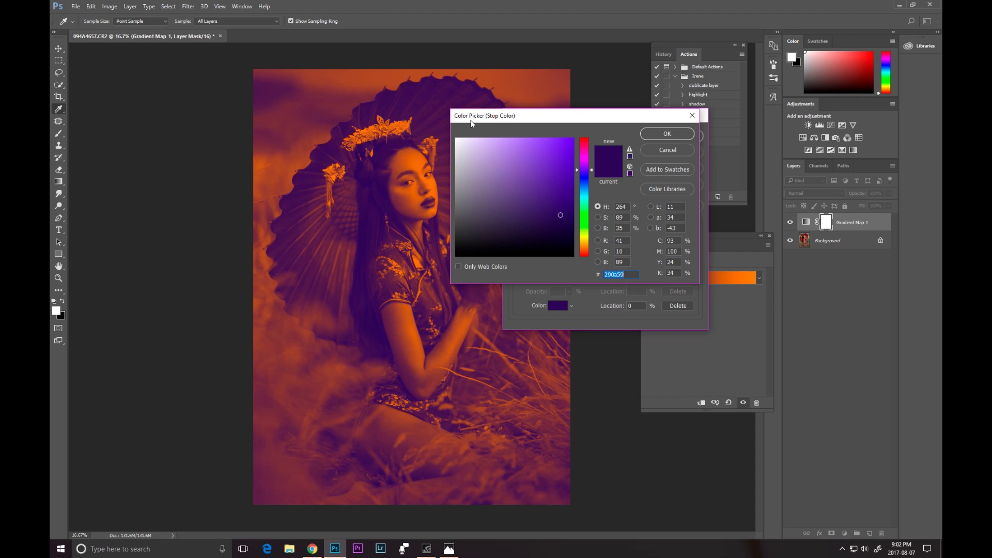
Step: Set the left gradient stop to dark red #470101
mouse_move(495, 196)
mouse_down()
mouse_move(488, 166)
mouse_move(527, 155)
mouse_move(517, 237)
mouse_move(559, 193)
mouse_move(557, 234)
mouse_up()
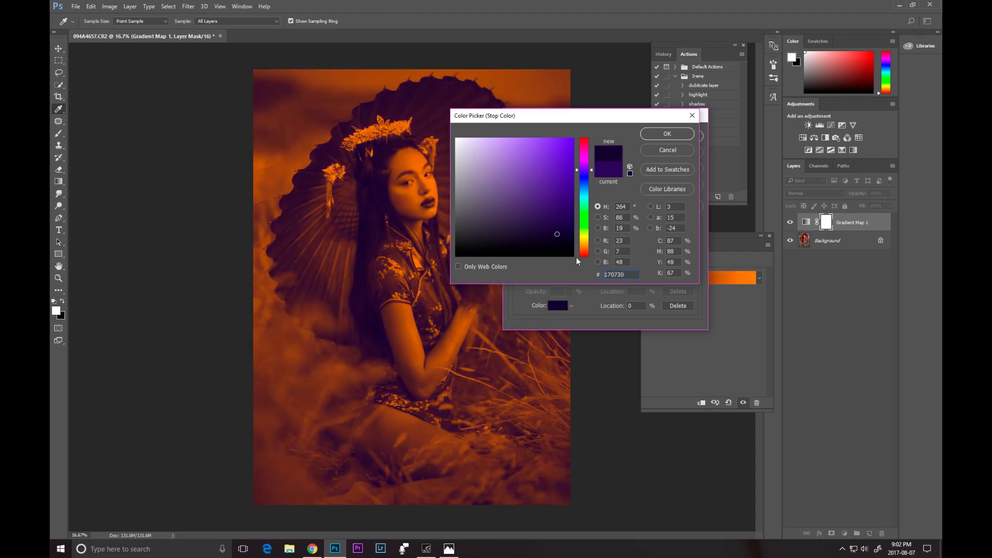
drag(584, 166, 587, 138)
click(557, 222)
drag(557, 223, 565, 231)
click(662, 136)
Step: Set the right gradient stop to golden yellow #f2d654
double_click(698, 282)
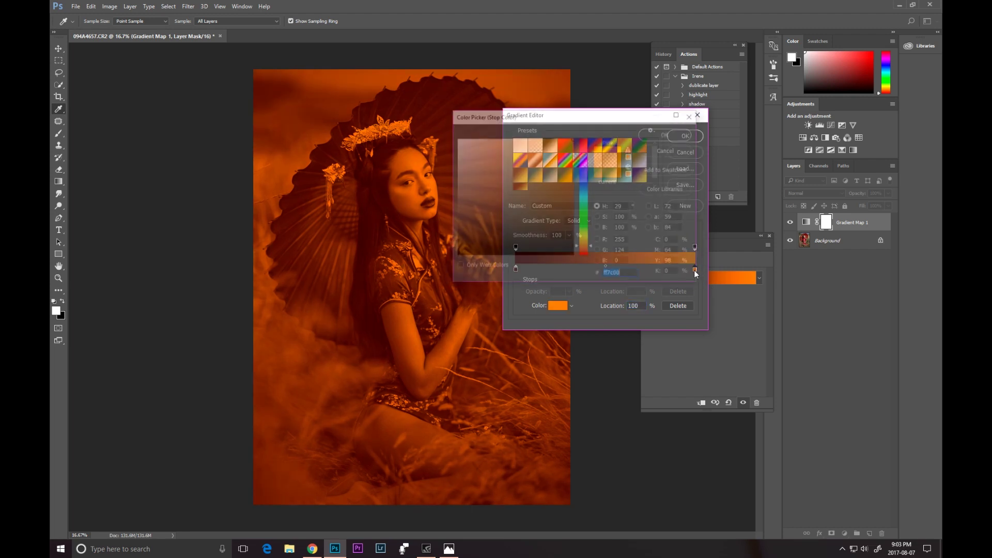
click(523, 155)
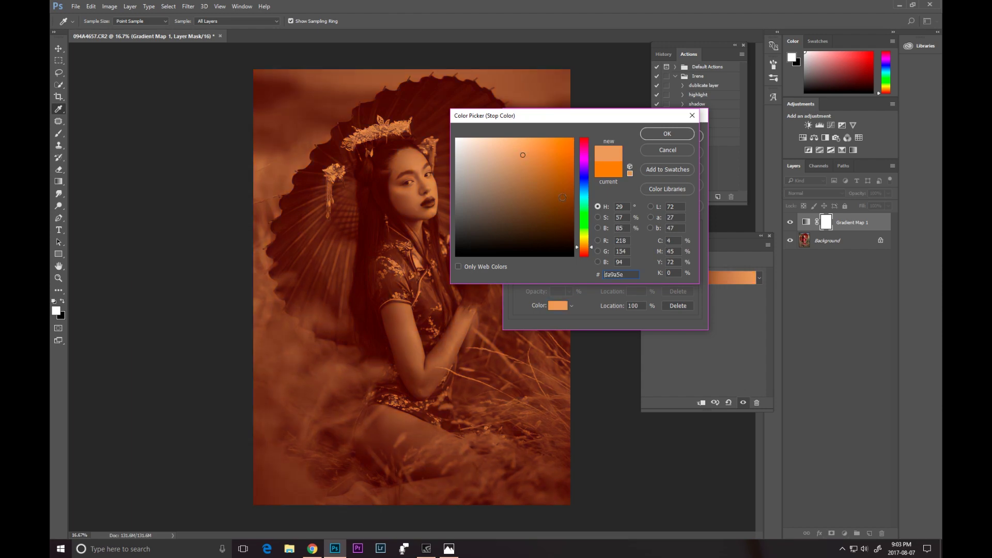
drag(583, 245, 581, 243)
mouse_move(524, 164)
mouse_down()
mouse_move(501, 146)
mouse_move(532, 150)
mouse_up()
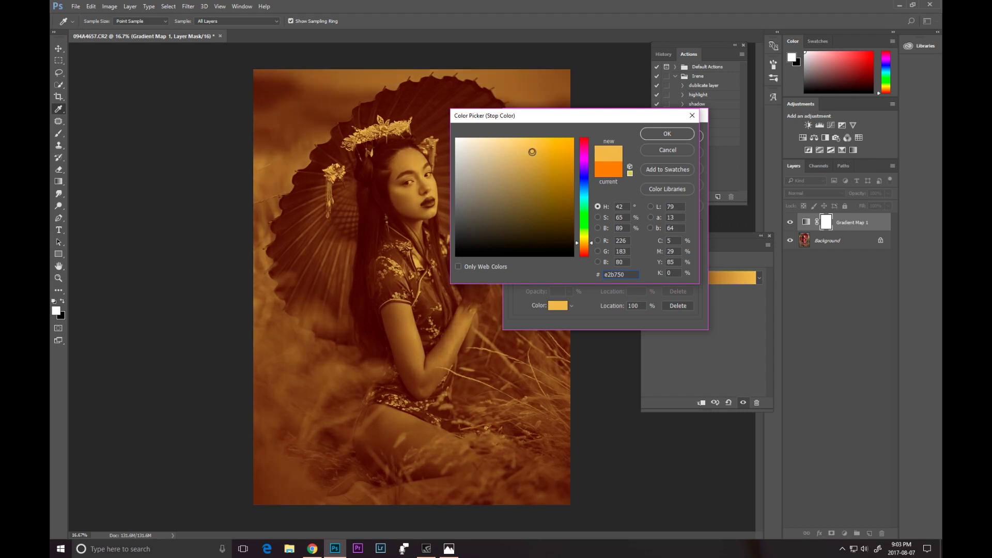
click(674, 137)
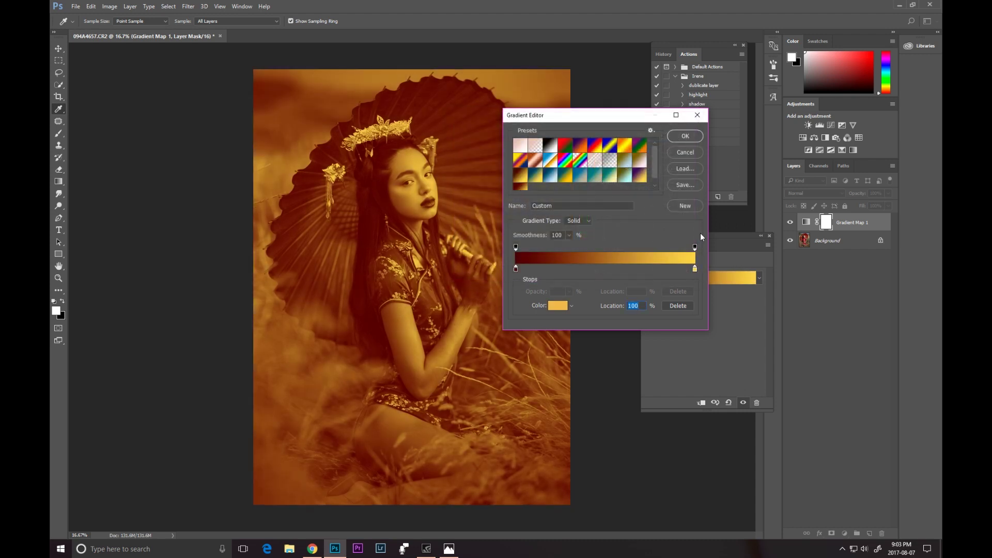
Step: Recheck both stop colours and accept the dark red to yellow gradient
click(516, 270)
double_click(516, 270)
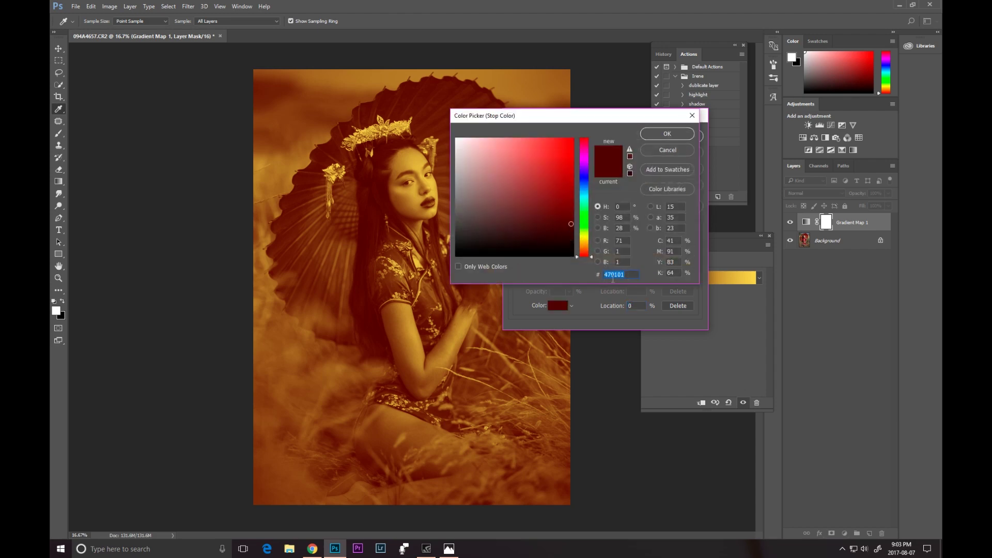
click(670, 135)
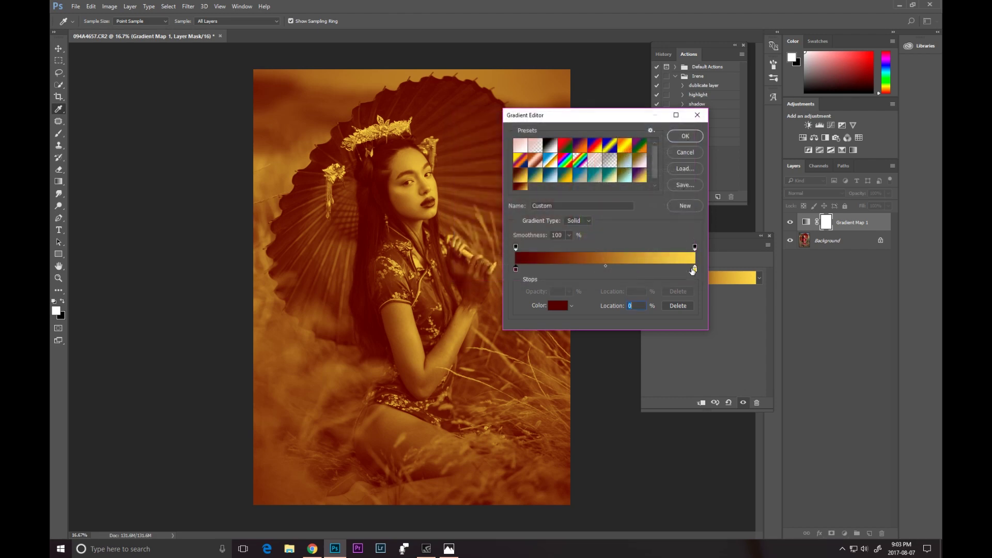
double_click(695, 269)
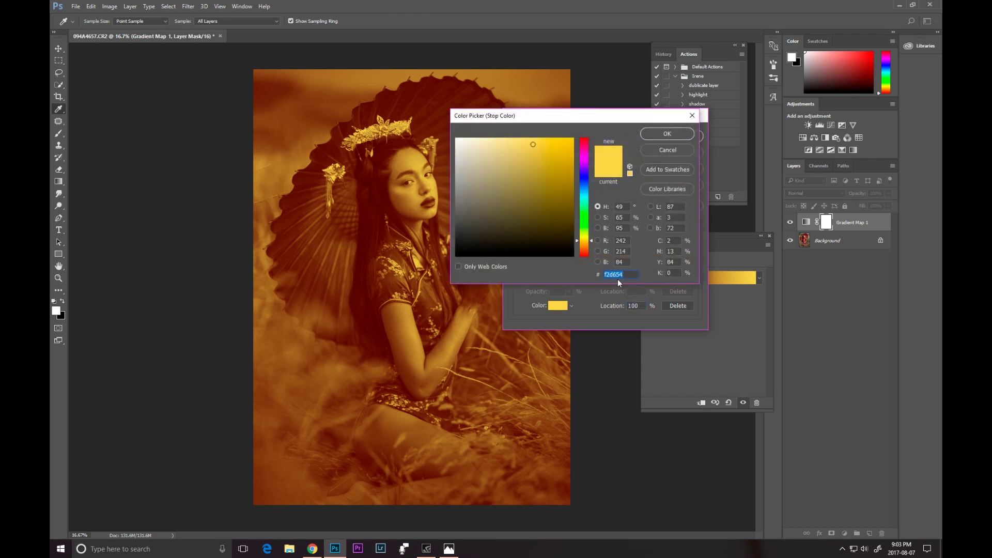
click(667, 134)
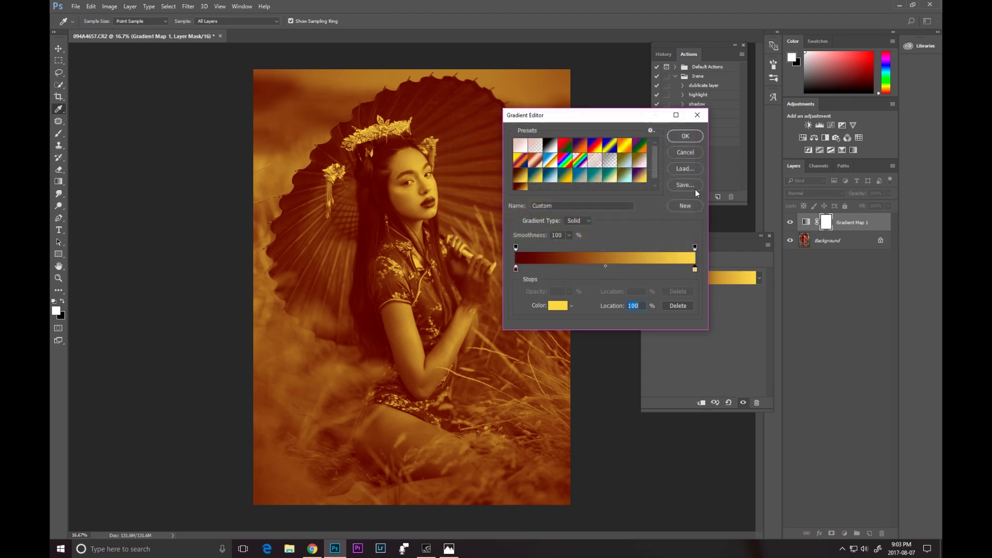
click(683, 136)
click(770, 236)
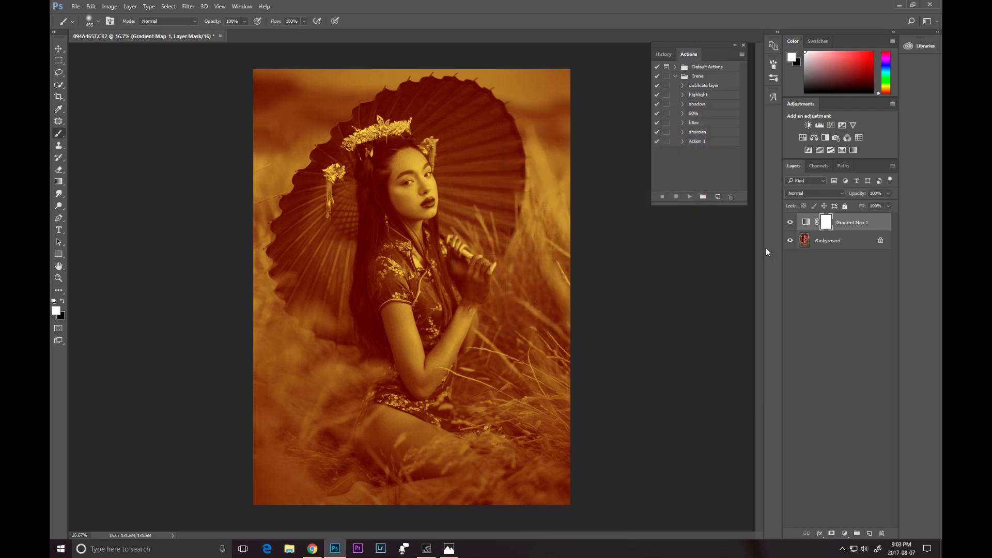
Step: Set Gradient Map 1 to Multiply blend at 28% opacity
click(825, 193)
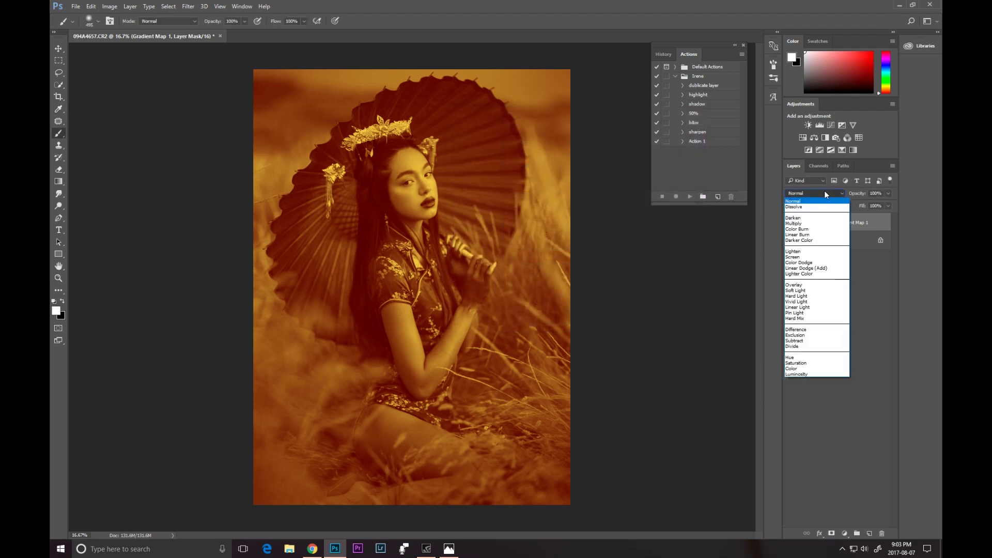
click(794, 224)
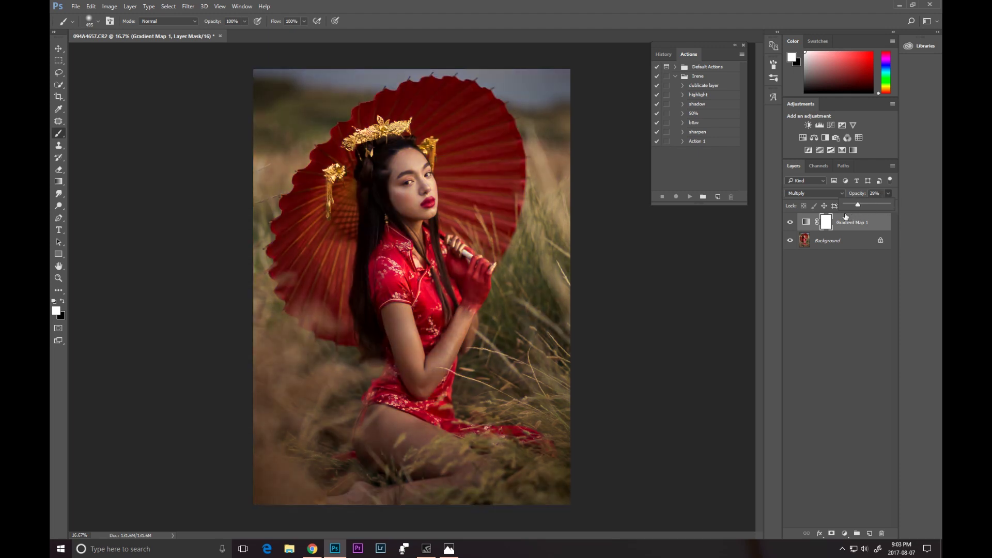
click(791, 226)
click(765, 260)
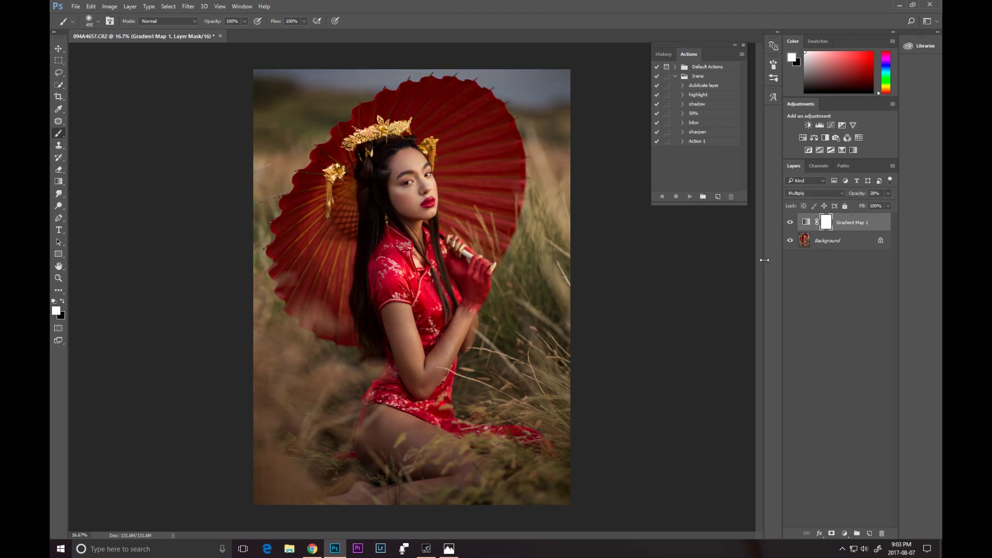
click(830, 243)
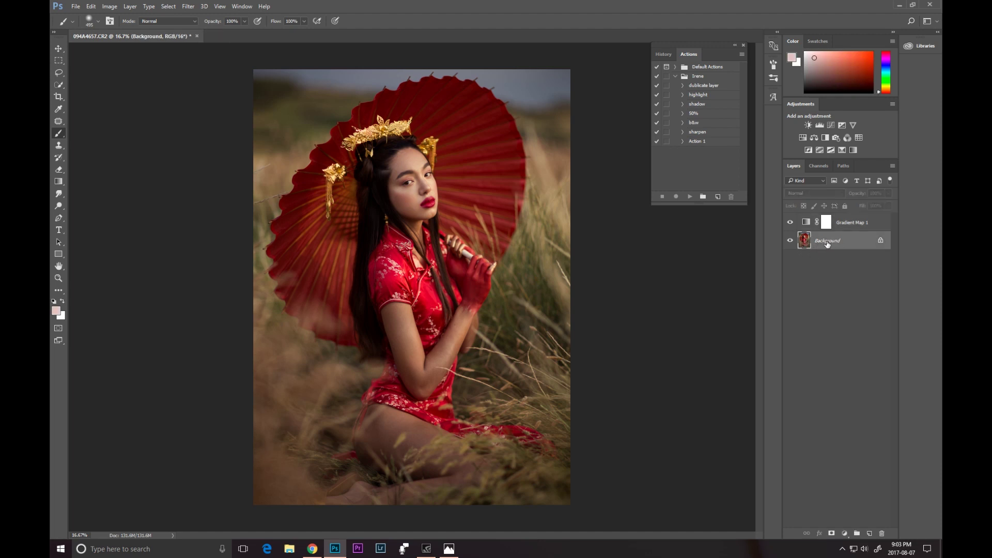
Step: Add a Selective Color layer and deepen the Reds with less Cyan and more Black
click(845, 534)
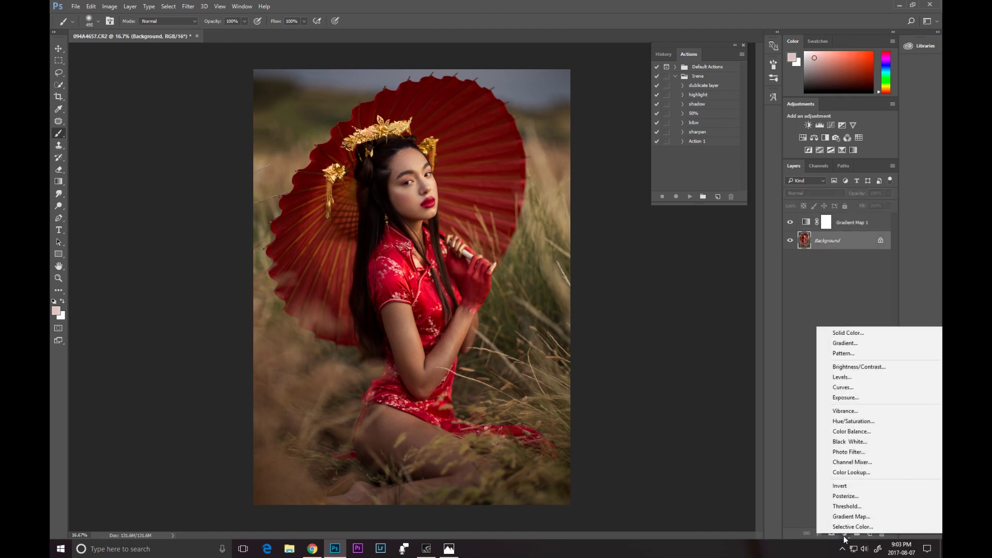
click(840, 527)
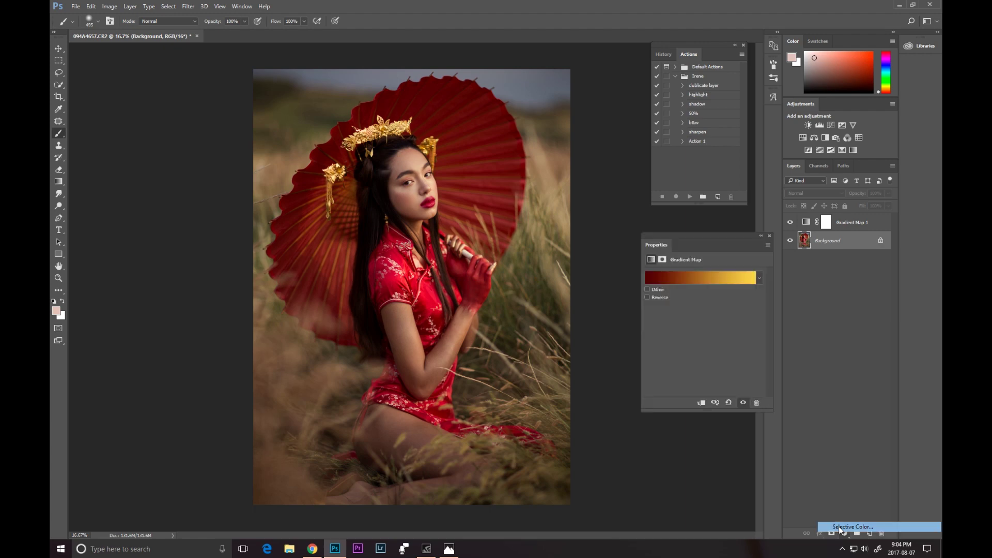
drag(696, 239, 687, 209)
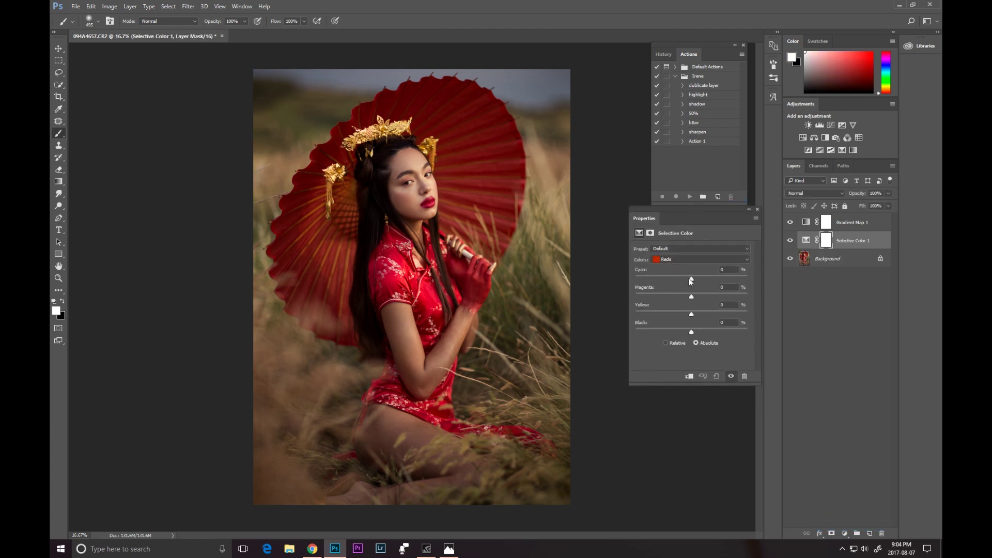
drag(692, 332, 698, 332)
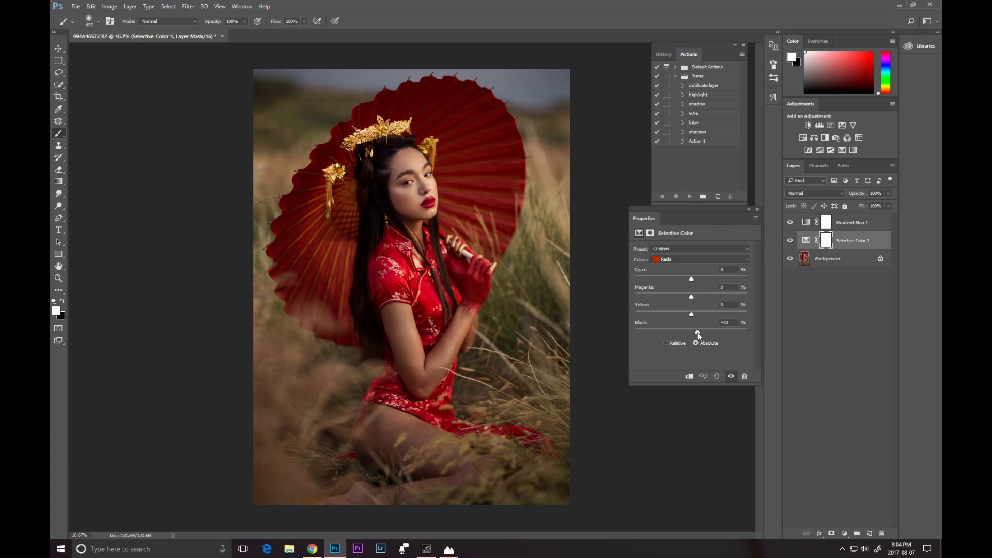
drag(691, 280, 688, 280)
drag(701, 332, 700, 333)
Step: Raise Yellow in the Yellows and lower Black in the Whites
click(672, 259)
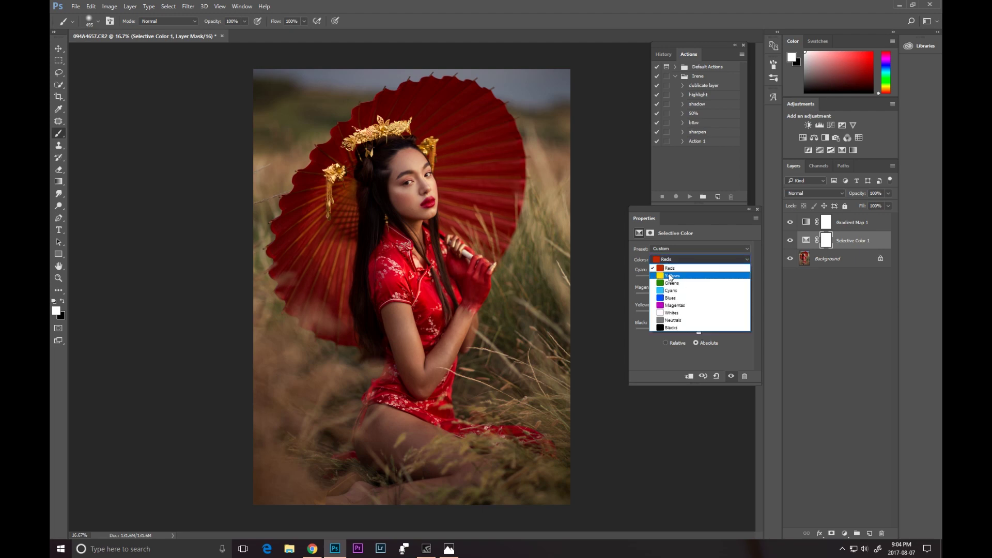
click(669, 270)
drag(691, 315, 700, 317)
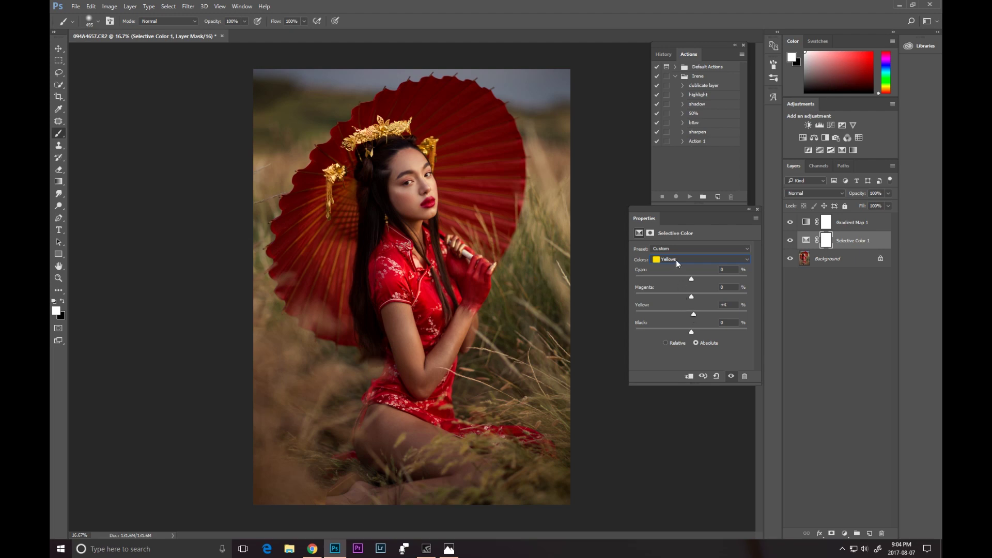
click(676, 261)
click(673, 312)
drag(681, 332, 681, 333)
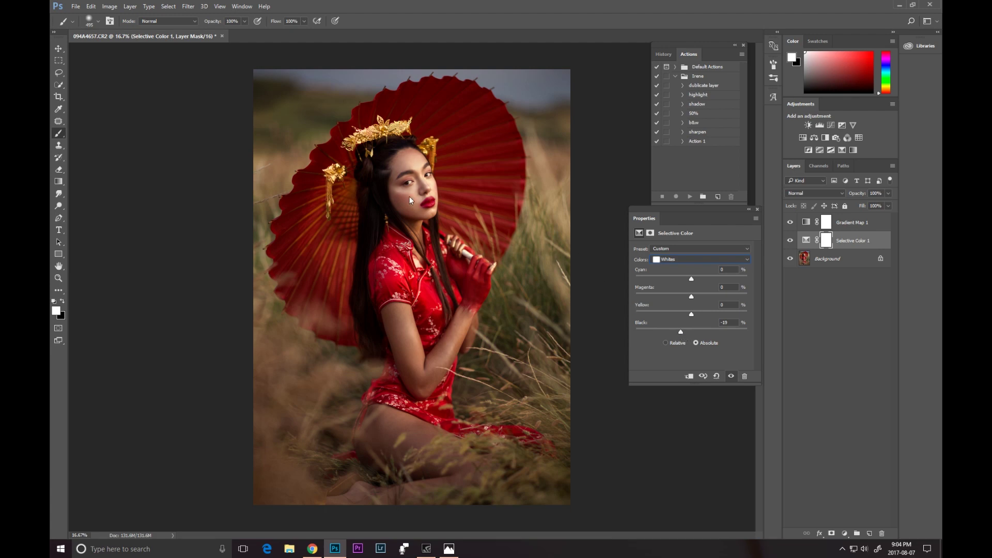
Step: Finalize the Reds at Cyan −11 and Black +21, then close Properties
click(674, 260)
click(691, 319)
click(687, 260)
click(677, 265)
drag(686, 280, 685, 282)
drag(701, 333, 703, 336)
click(757, 209)
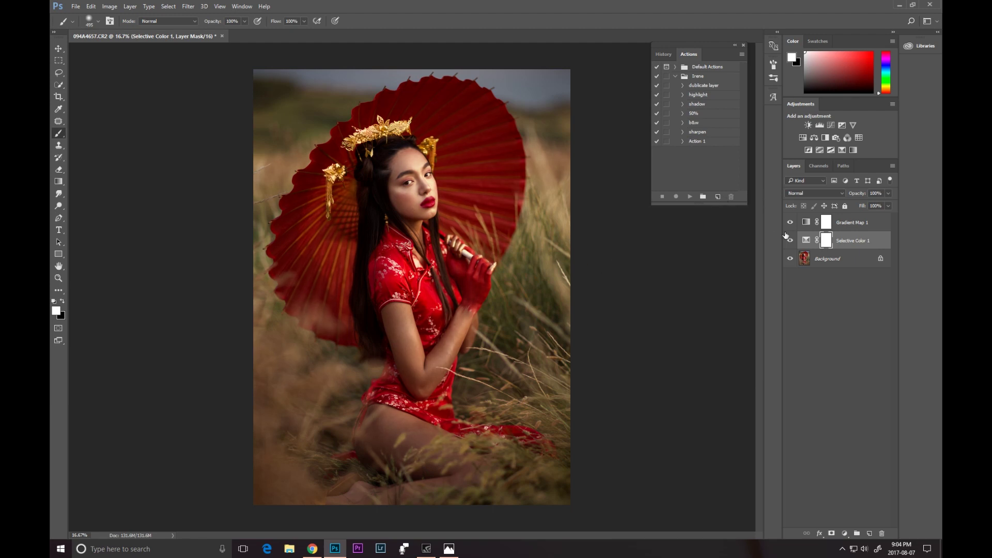
click(59, 278)
Step: Compare the Selective Color layer and group both colour-grading adjustments into Group 1
alt+click(189, 171)
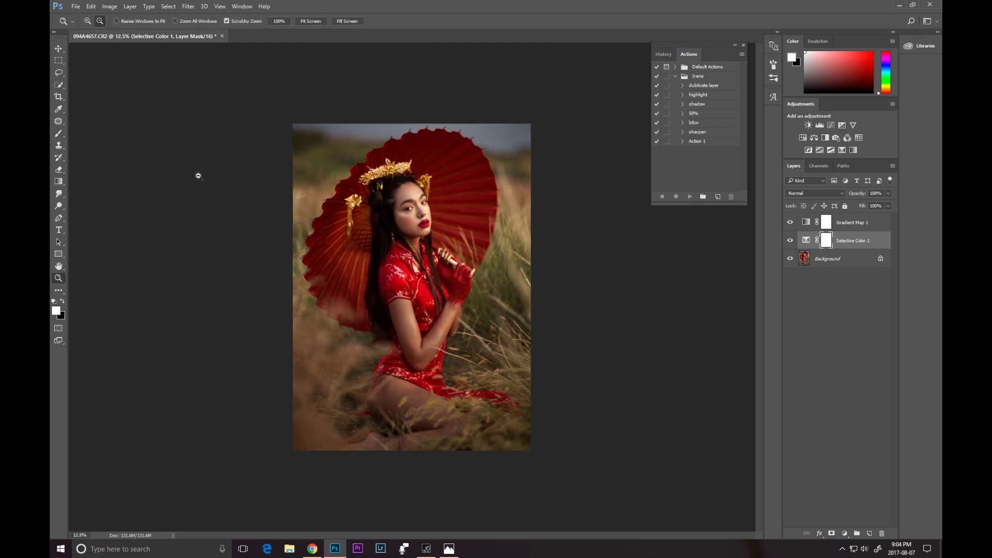
click(791, 240)
click(791, 240)
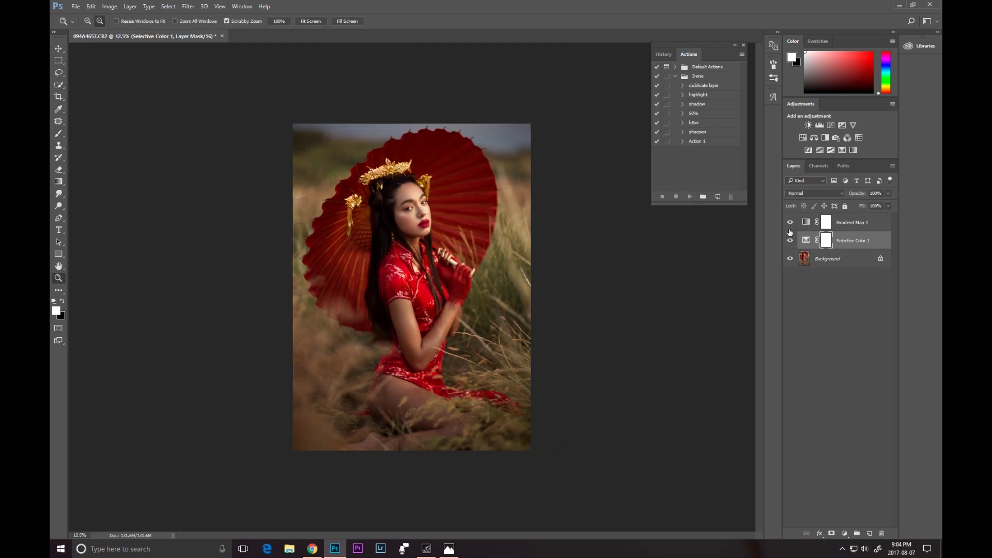
click(843, 263)
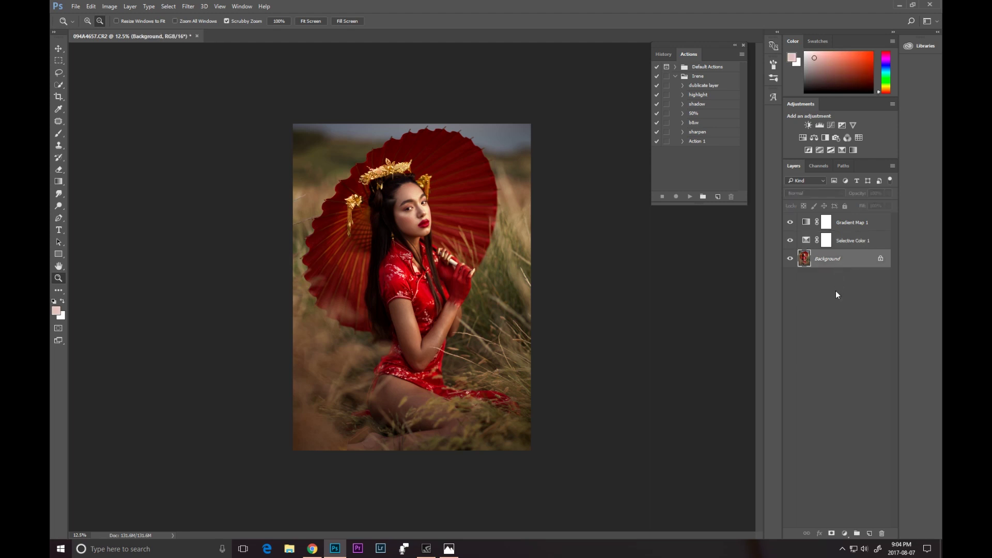
click(858, 534)
Step: Compare Group 1 on and off, then flatten everything into the Background layer
click(790, 219)
click(790, 220)
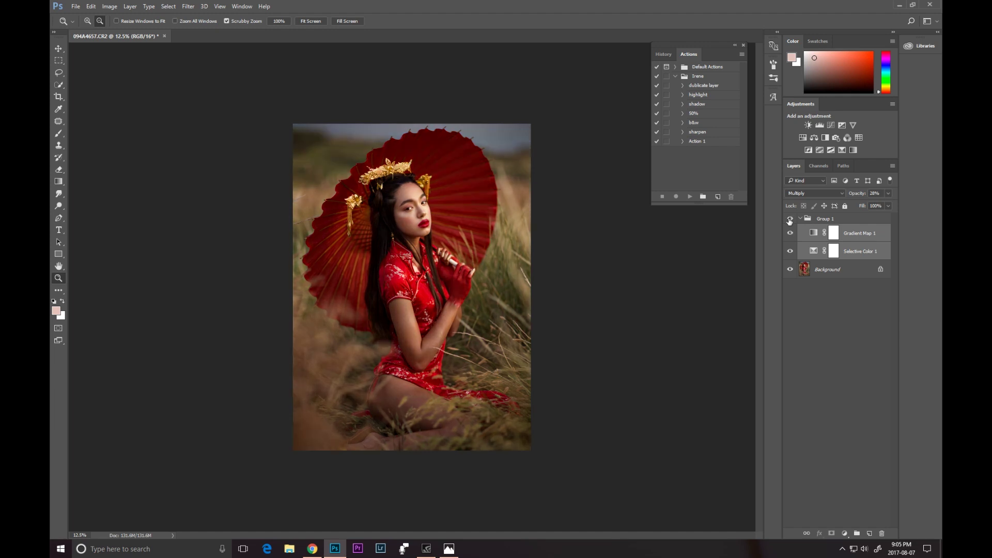
click(789, 219)
click(790, 219)
click(790, 219)
click(789, 220)
click(790, 219)
click(790, 219)
click(825, 220)
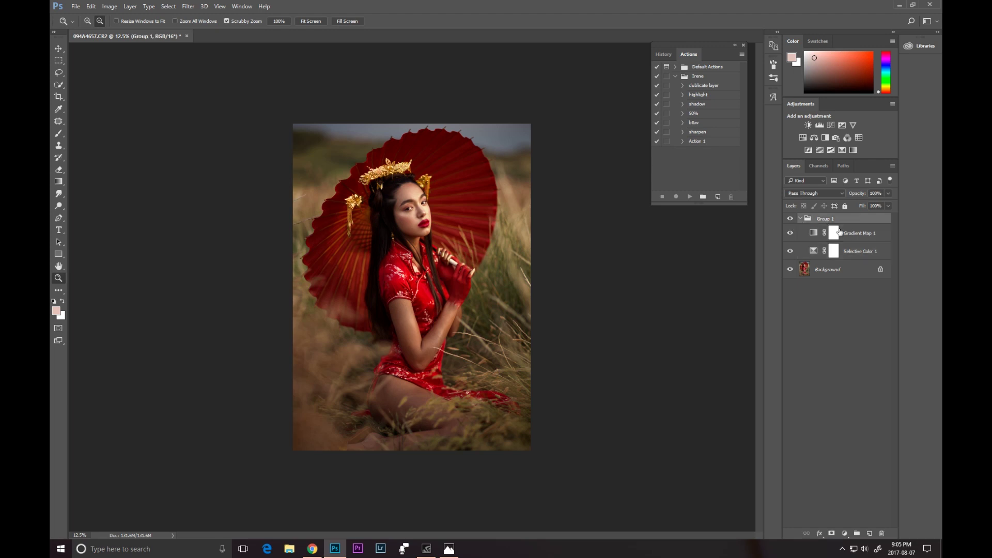
right_click(842, 271)
click(850, 352)
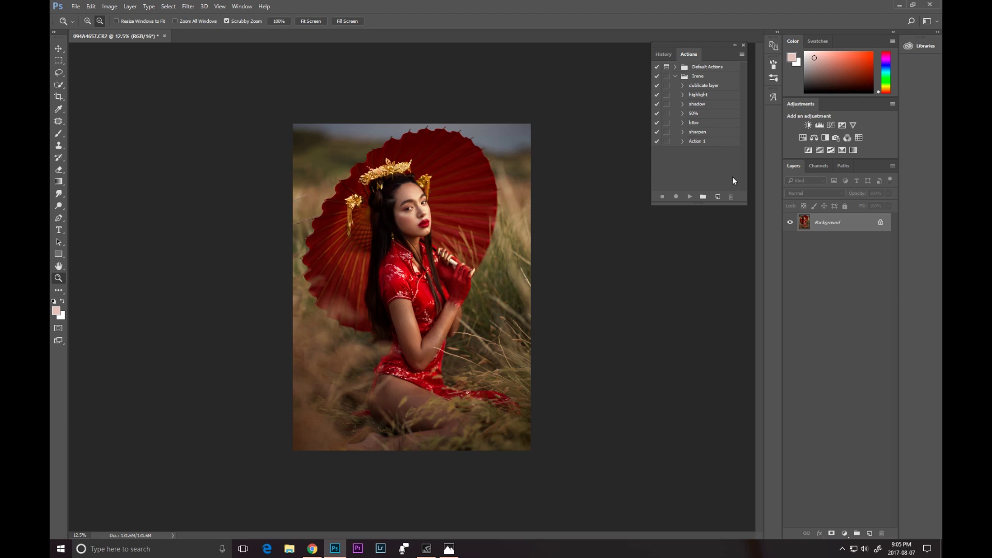
Step: Switch between the highlight and shadow actions in the Actions panel
click(696, 96)
click(697, 105)
click(697, 96)
click(696, 105)
click(697, 96)
click(697, 105)
Step: Add a brightening Curves layer and invert its mask to hide the effect
click(844, 533)
click(843, 386)
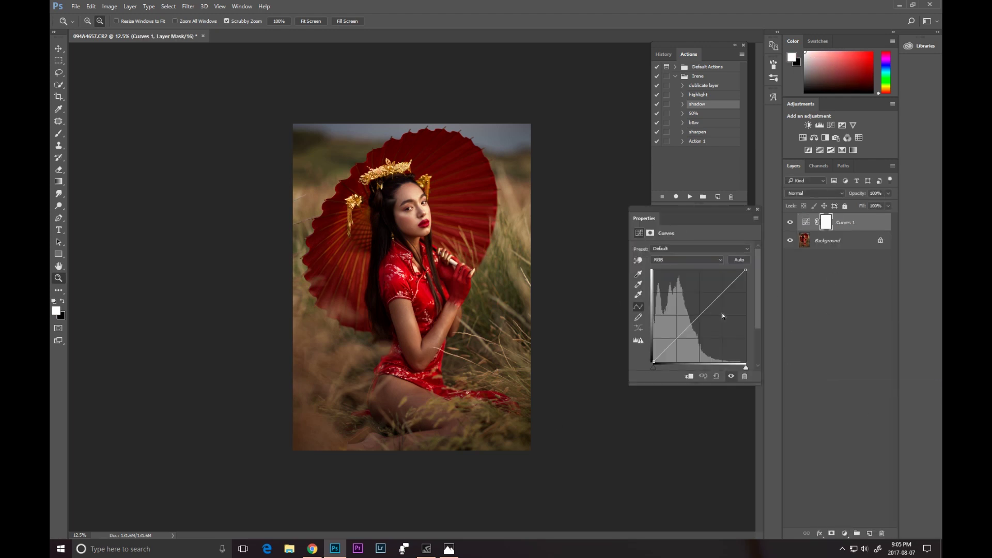
drag(700, 313, 698, 309)
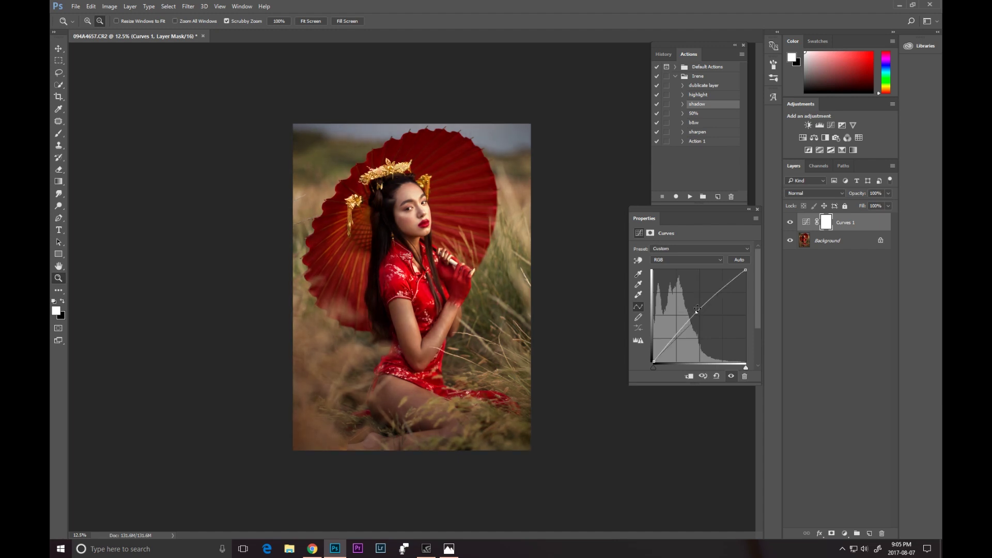
click(758, 209)
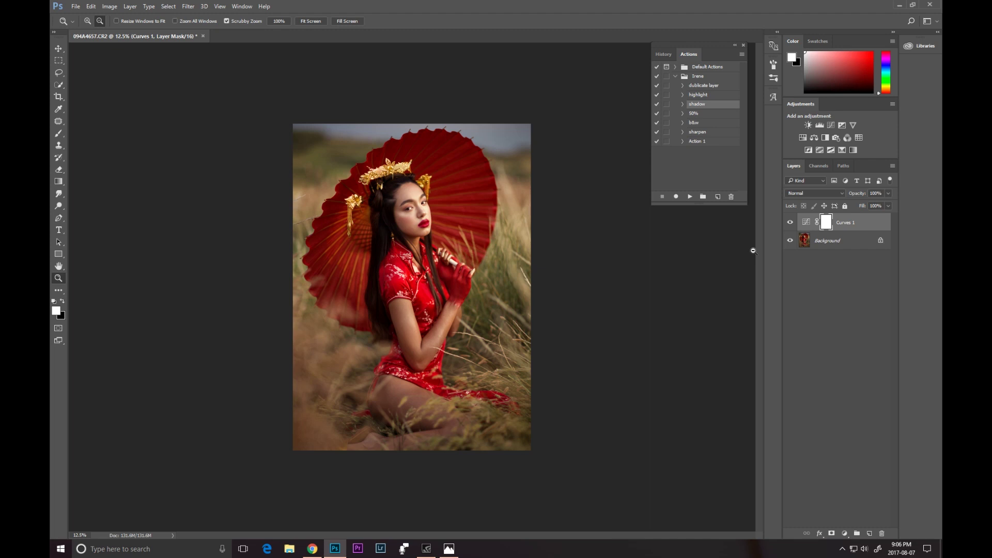
key(ctrl+i)
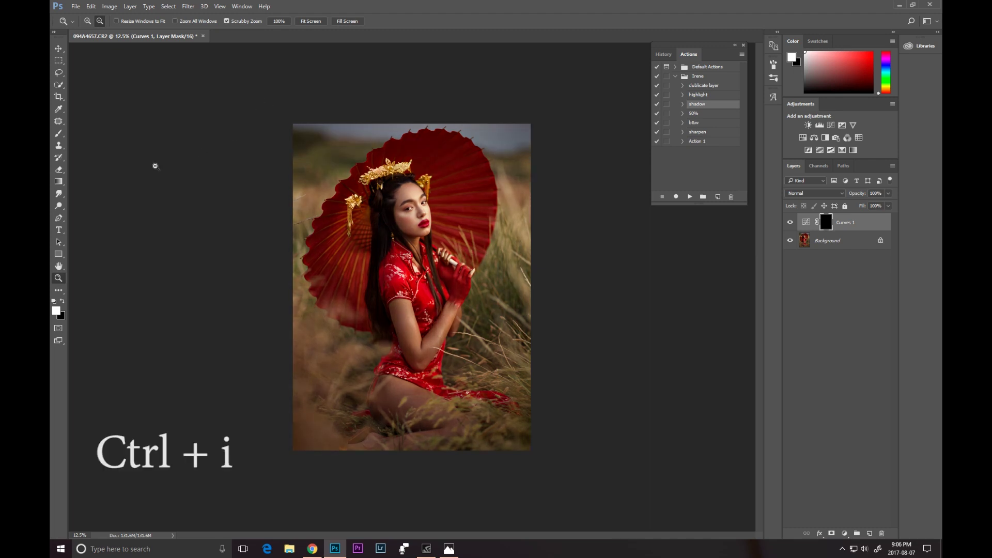
click(59, 134)
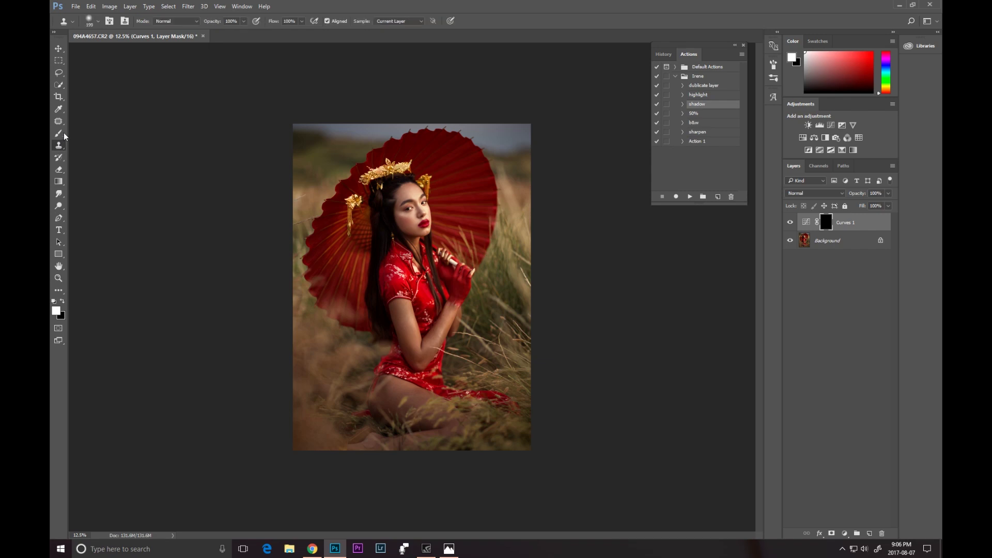
Step: Zoom in to 50% on the face and set the brush to 50 px
click(58, 278)
click(394, 196)
click(395, 197)
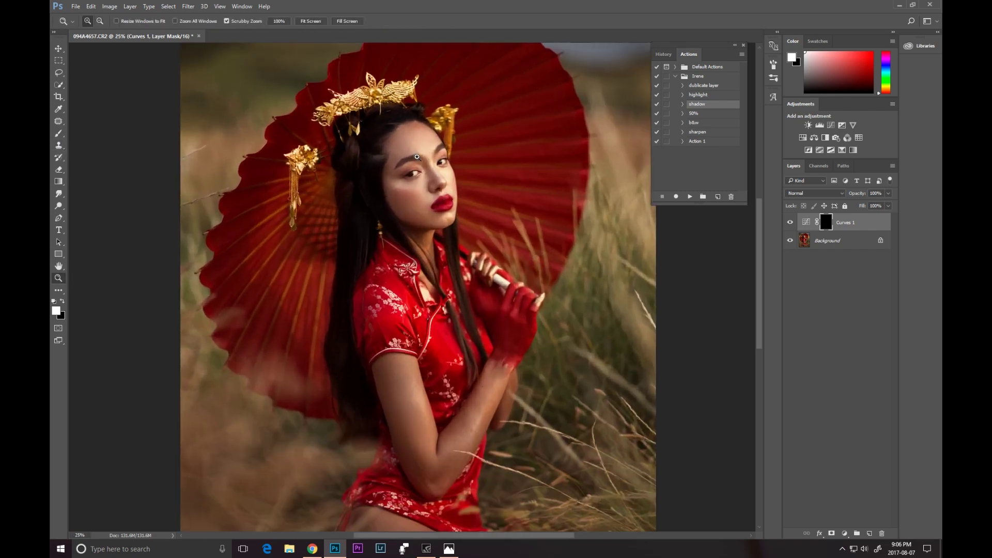
click(393, 207)
click(391, 220)
click(390, 232)
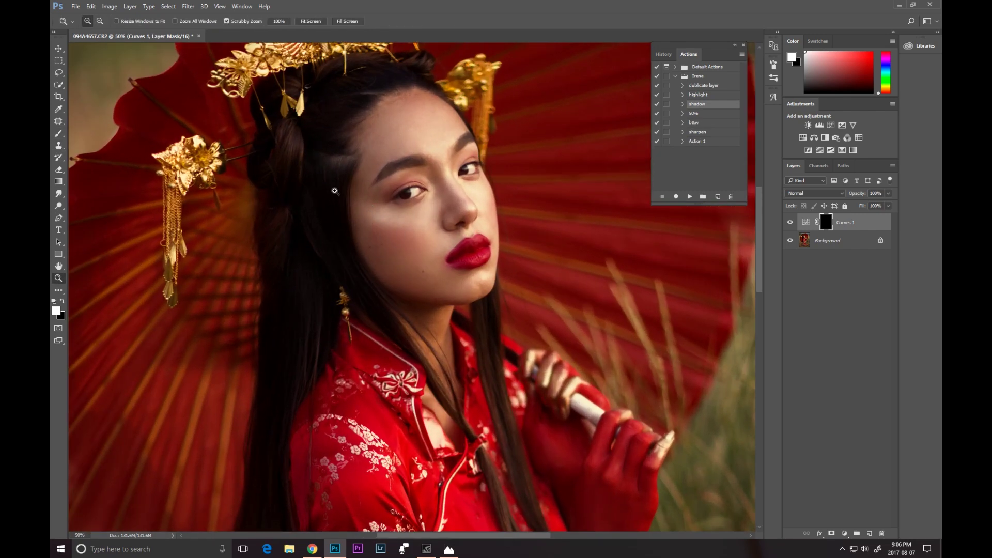
click(59, 134)
click(95, 21)
click(129, 51)
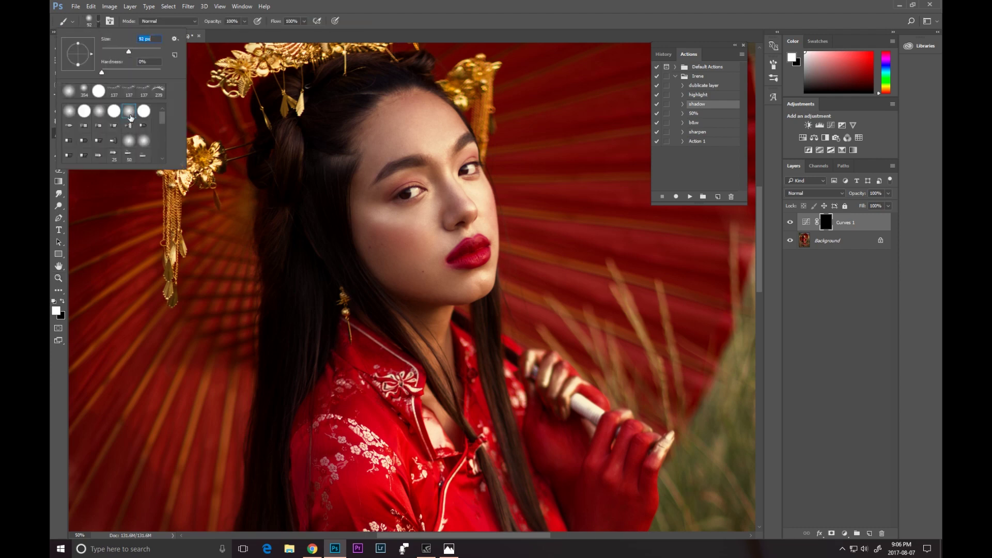
drag(128, 51, 115, 51)
key(Return)
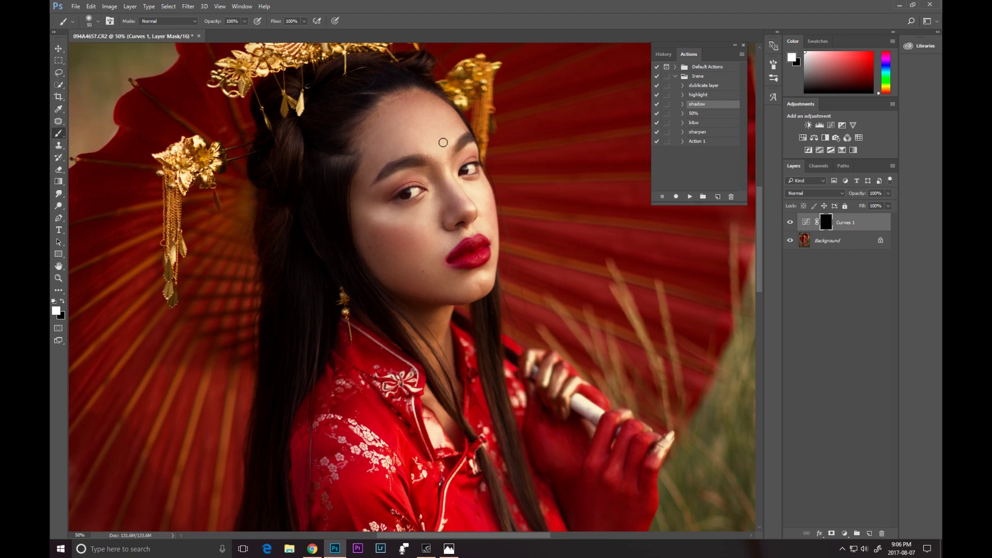
Step: Paint brightening on the face at 30–90 px, then widen the brush to 200–300 px for the arm
key(bracketleft)
key(bracketleft)
key(bracketleft)
key(bracketleft)
key(bracketleft)
key(bracketright)
key(bracketright)
key(bracketright)
key(bracketleft)
key(bracketright)
key(bracketright)
key(bracketright)
key(bracketright)
key(bracketright)
key(bracketright)
key(bracketright)
key(bracketright)
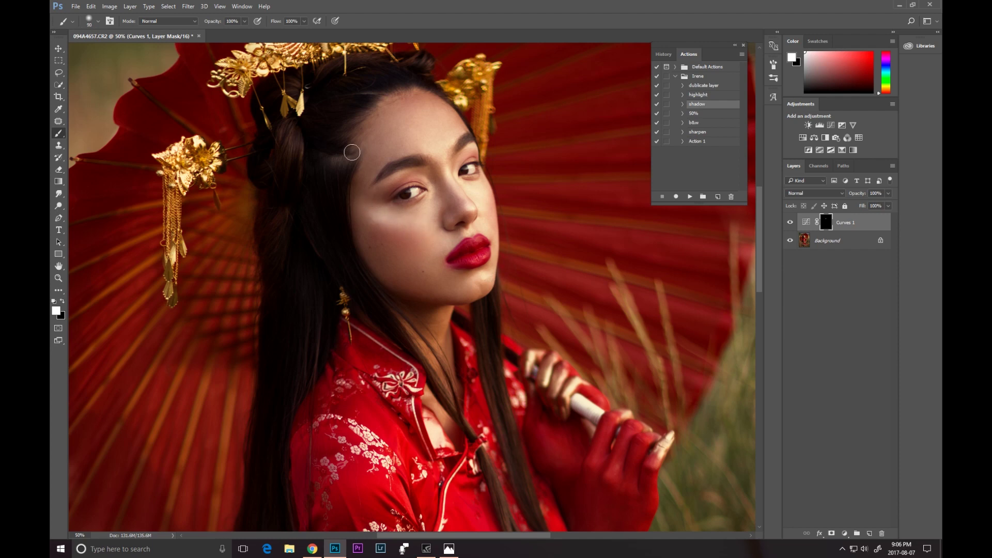
key(bracketleft)
key(bracketleft)
key(bracketleft)
key(bracketright)
key(bracketright)
key(bracketright)
key(ctrl+minus)
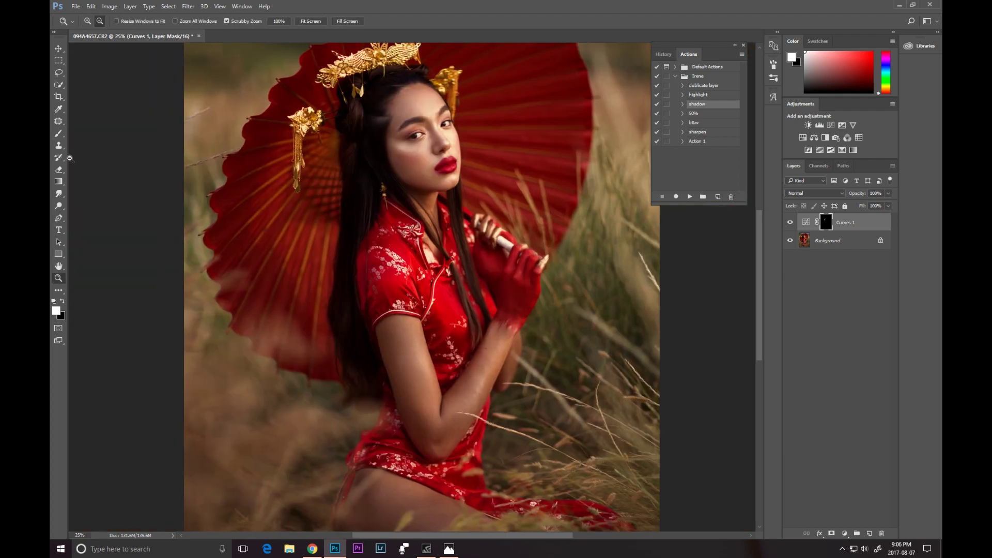
key(bracketright)
key(bracketright)
key(bracketright)
key(bracketright)
key(bracketright)
key(bracketright)
key(bracketright)
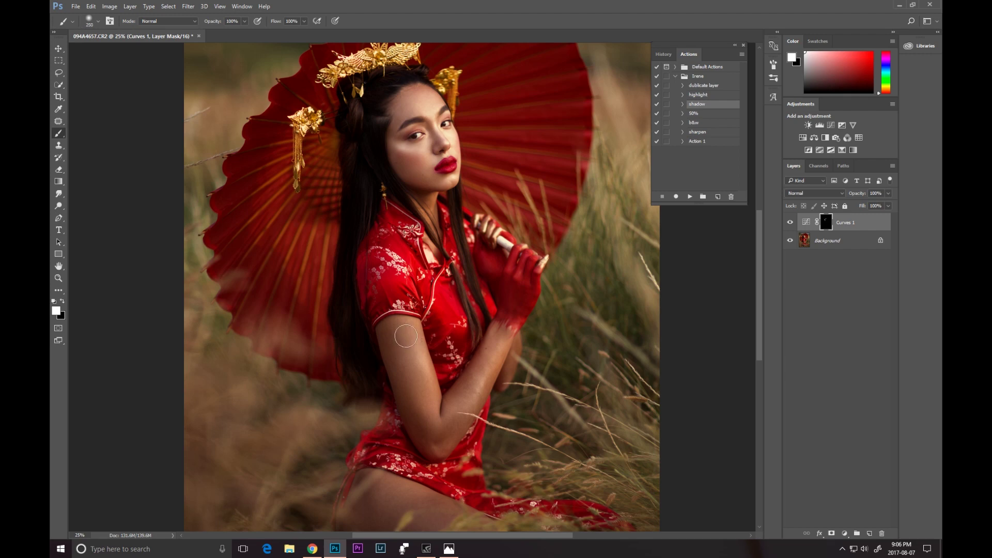
key(bracketleft)
key(bracketleft)
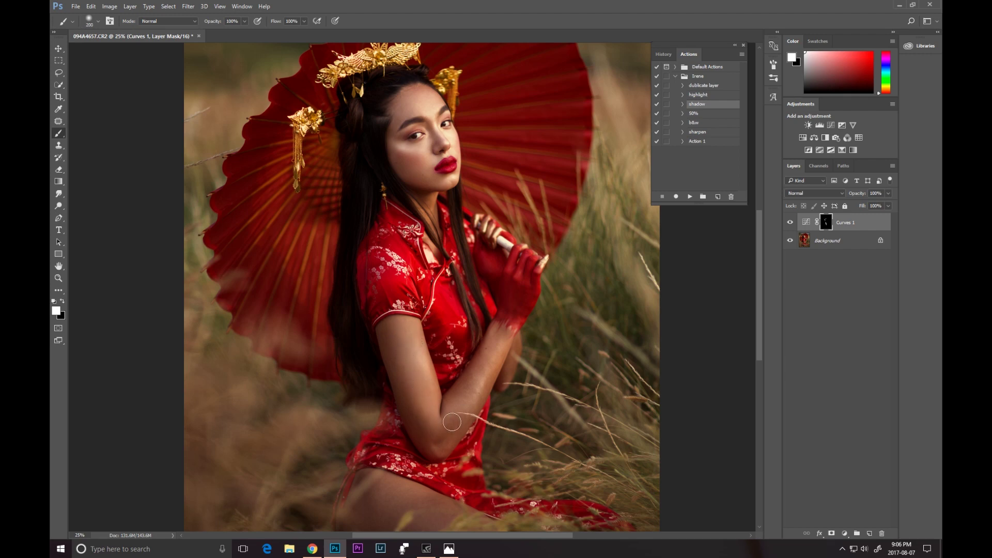
Step: Zoom out to 16.7% and paint brightening onto the leg with a 300 px brush
click(58, 278)
alt+click(272, 251)
click(59, 134)
key(bracketright)
mouse_move(412, 435)
mouse_down()
mouse_move(438, 448)
mouse_move(388, 427)
mouse_move(464, 466)
mouse_move(387, 443)
mouse_up()
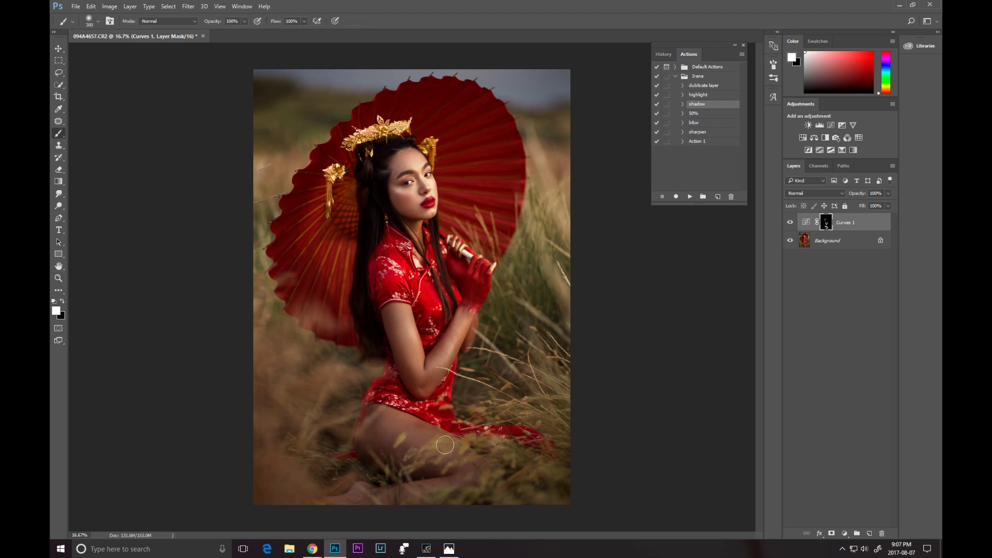
Step: Toggle Curves 1 off and on to compare the leg, targeting its adjustment
click(792, 223)
click(794, 222)
click(800, 222)
click(791, 222)
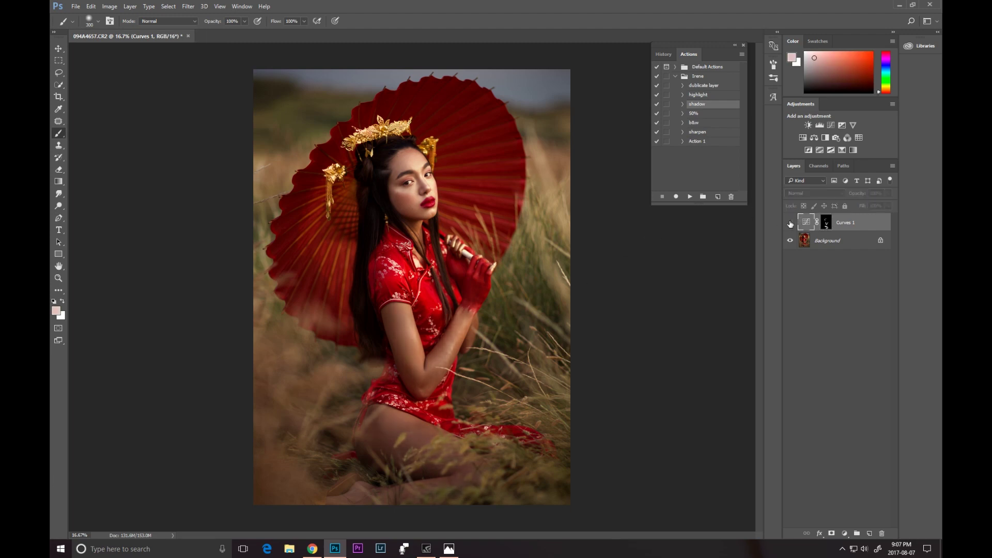
click(791, 222)
Step: Add a darkened Curves 2 layer above Background and invert its mask to black
click(827, 242)
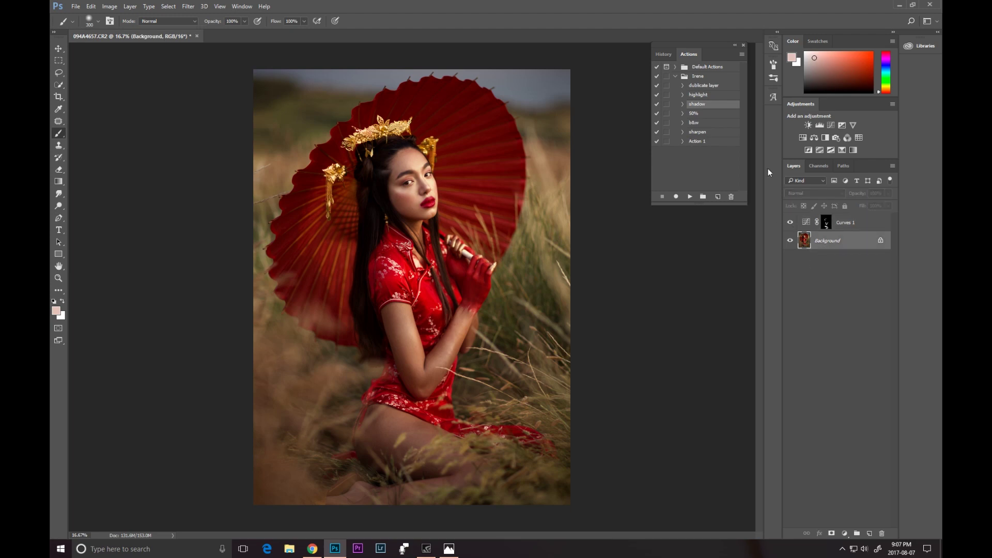
click(845, 535)
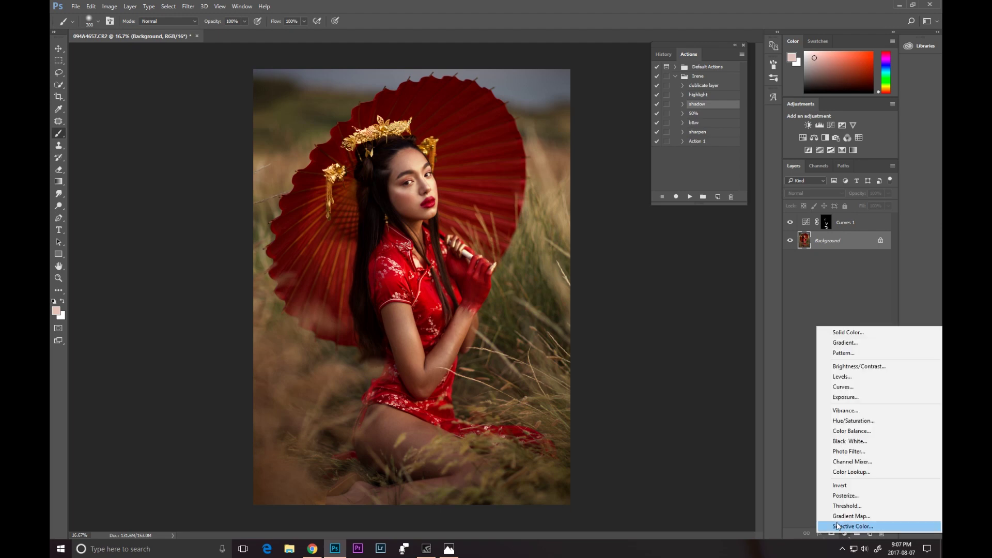
click(843, 387)
drag(676, 338, 678, 341)
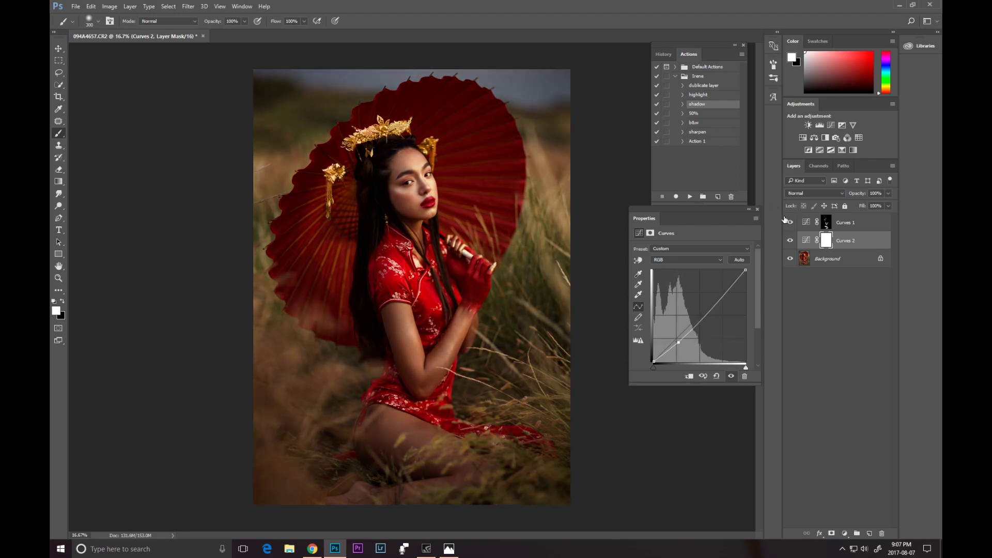
click(757, 210)
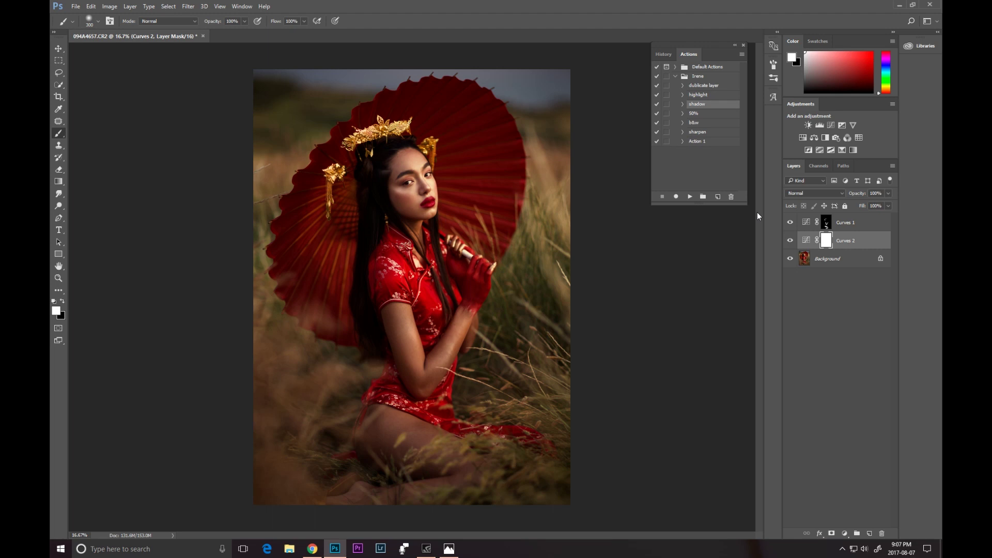
key(ctrl+i)
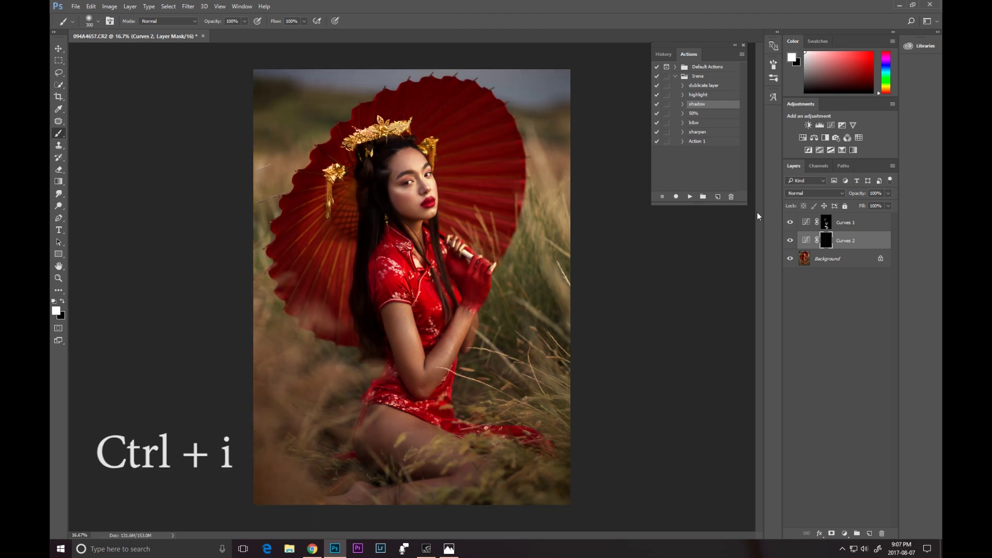
Step: Zoom in on the face to 66.7% and set a 10 px brush
click(58, 278)
drag(403, 185, 267, 212)
click(58, 133)
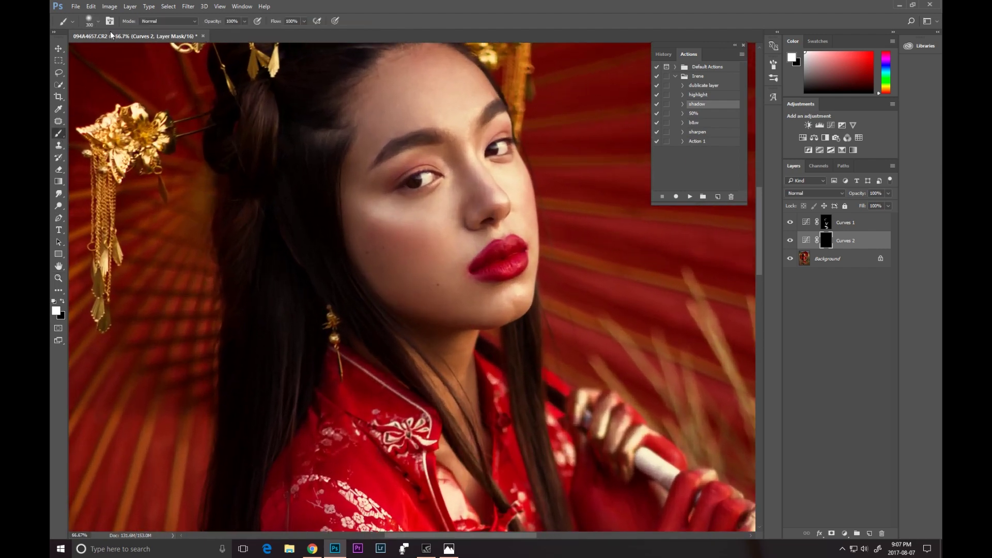
click(98, 21)
drag(106, 50, 104, 51)
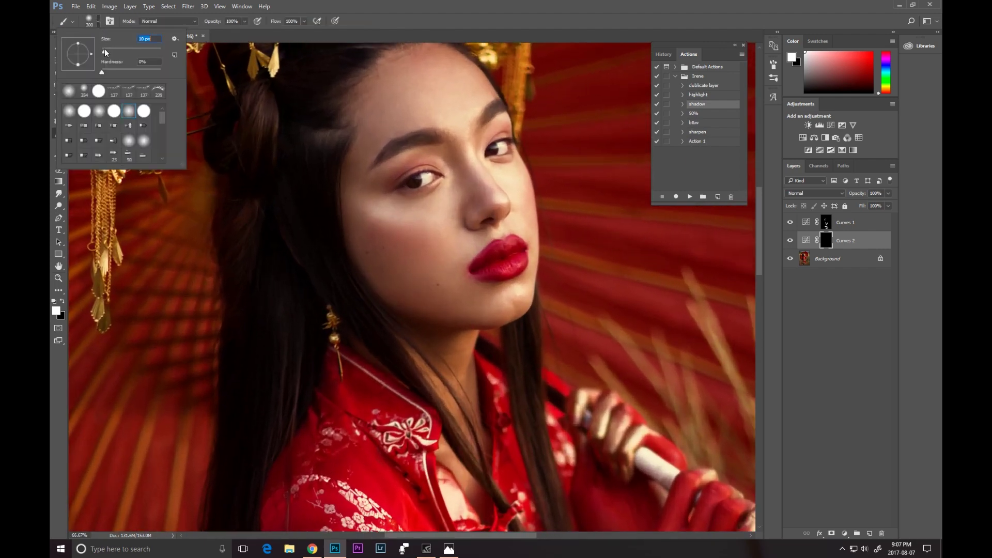
click(396, 190)
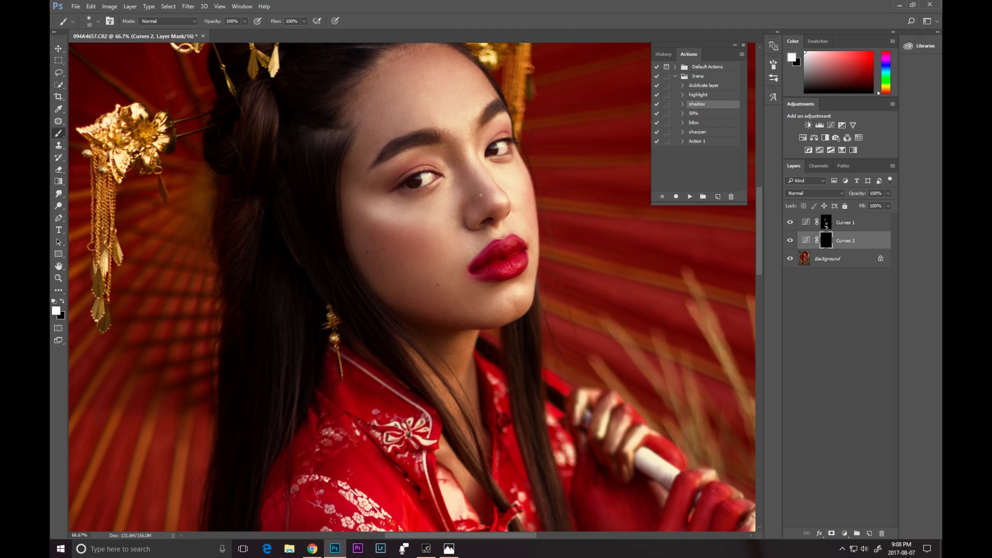
Step: Enlarge the brush to 30 px for the lips, then zoom out to the whole photo
key(bracketright)
key(bracketright)
click(58, 278)
click(100, 21)
click(127, 98)
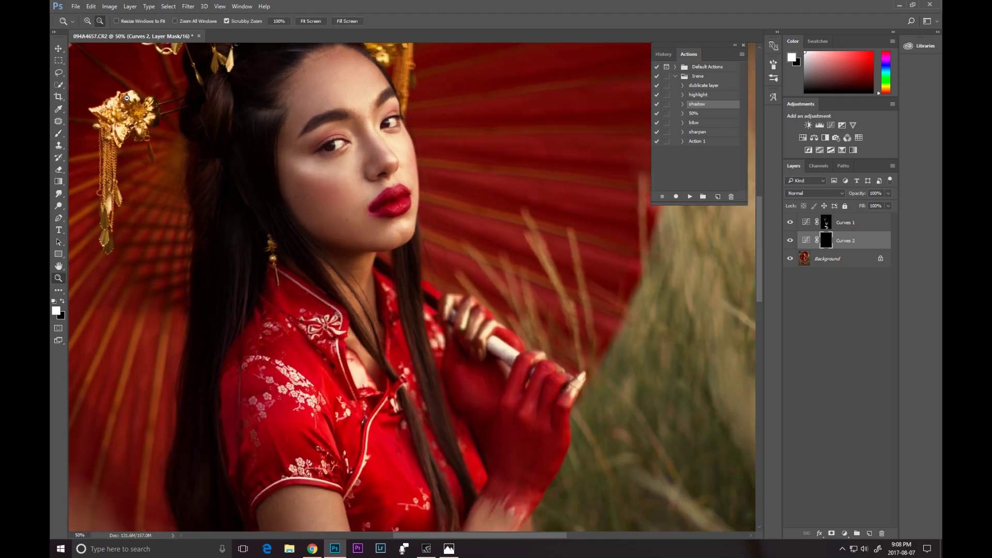
click(127, 98)
click(178, 143)
click(178, 143)
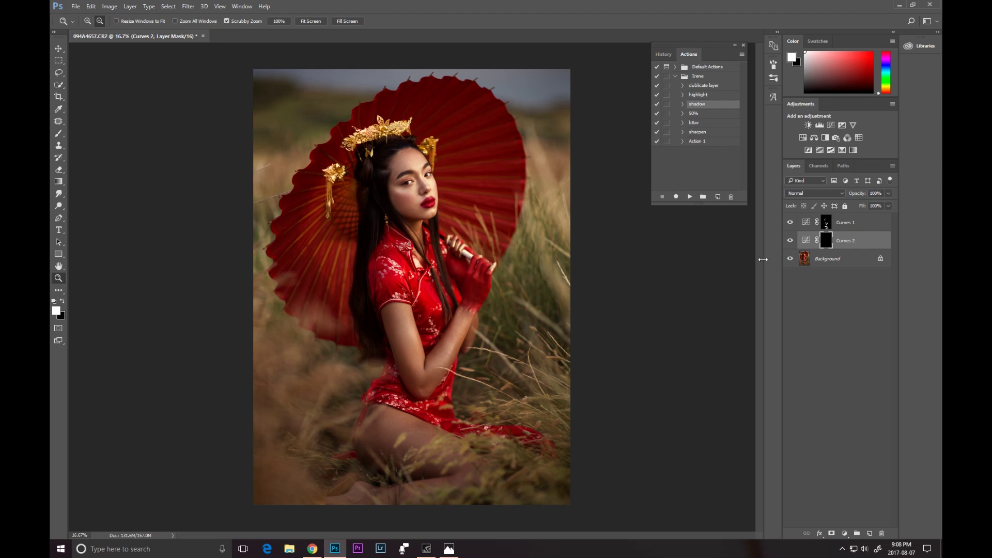
Step: Put Curves 1 and Curves 2 together into Group 1
shift+click(850, 228)
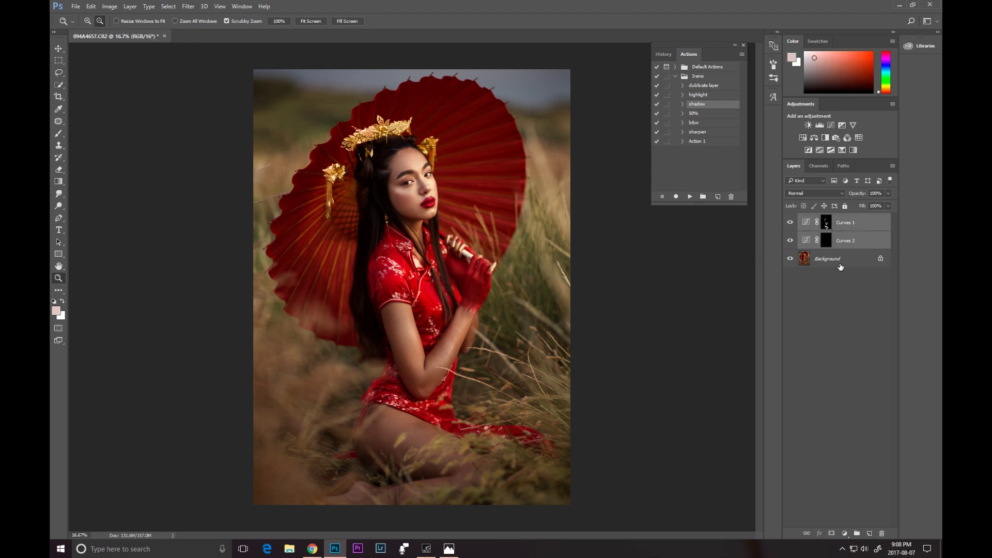
click(857, 533)
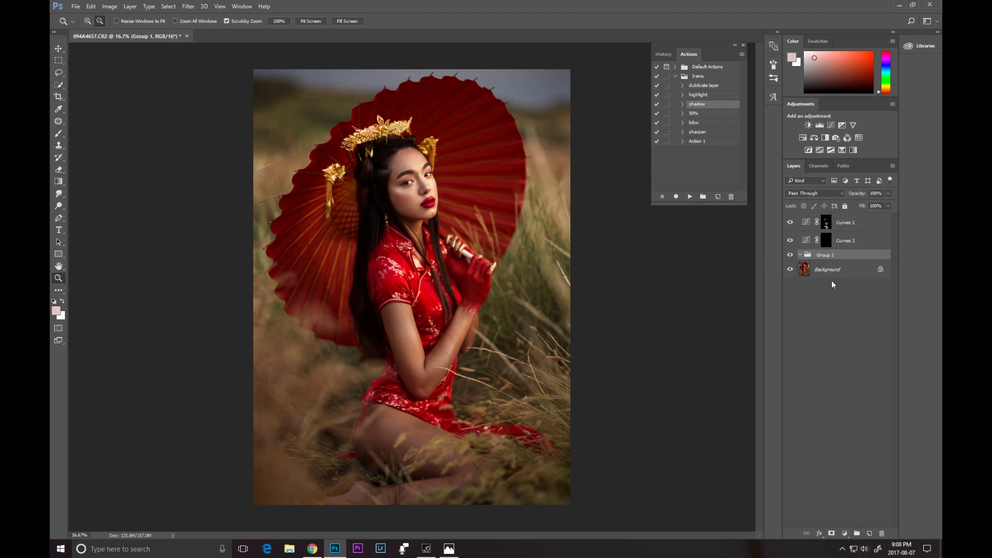
drag(838, 226, 822, 258)
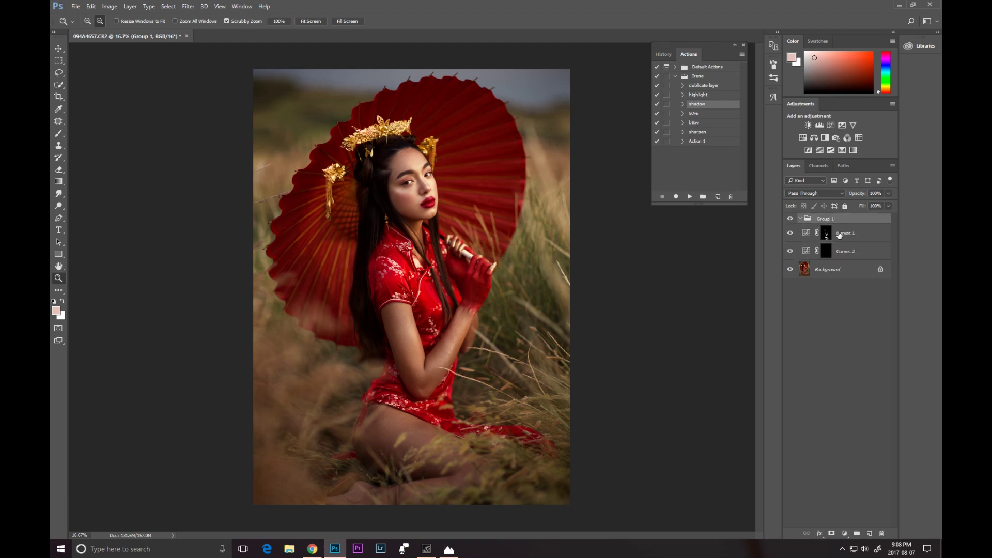
click(840, 234)
shift+click(845, 252)
drag(845, 237, 835, 221)
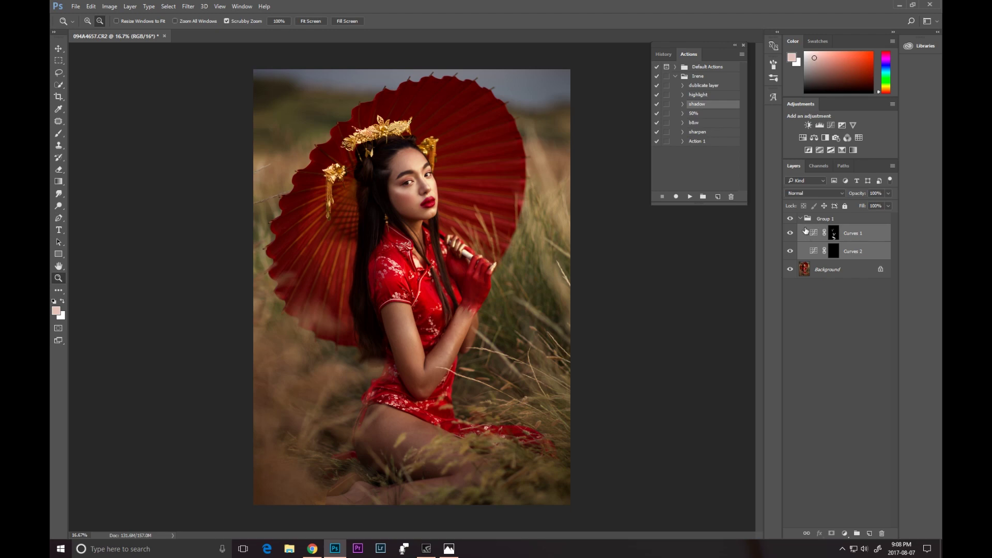
Step: Toggle Group 1 to compare, then flatten the image into the Background layer
click(790, 219)
click(790, 219)
click(789, 219)
click(790, 219)
click(790, 219)
click(790, 219)
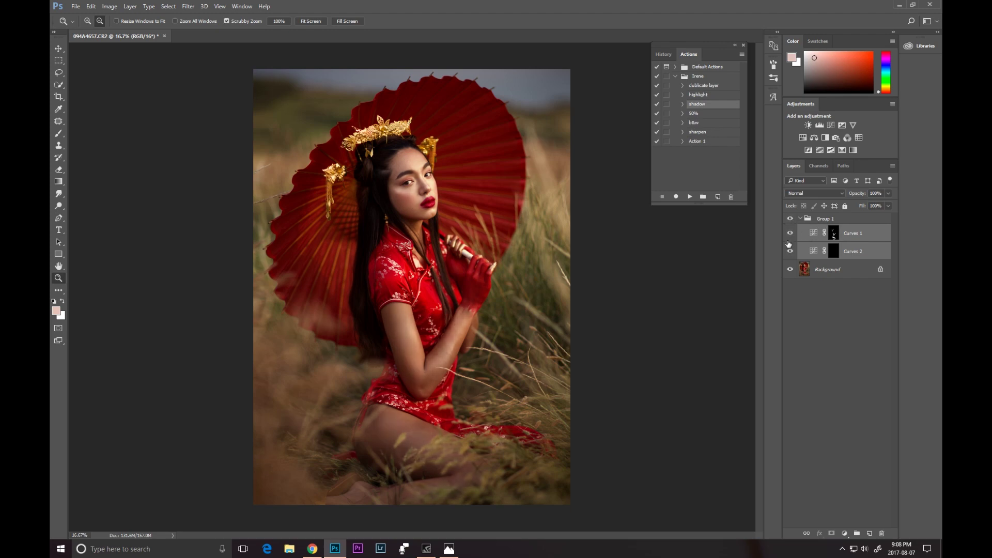
click(840, 274)
right_click(838, 273)
click(868, 360)
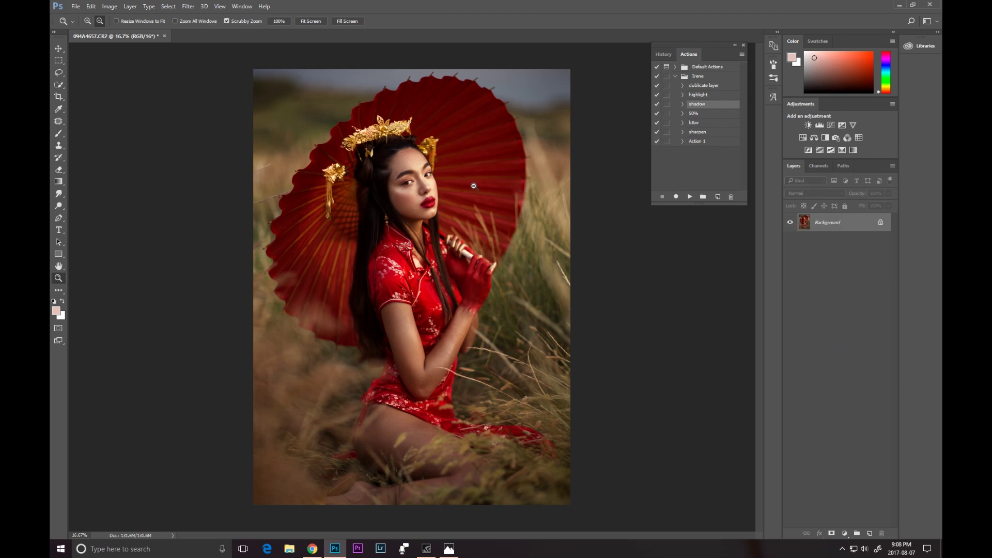
Step: Apply the Camera Raw Filter with Temperature +3 and Clarity +3
click(187, 6)
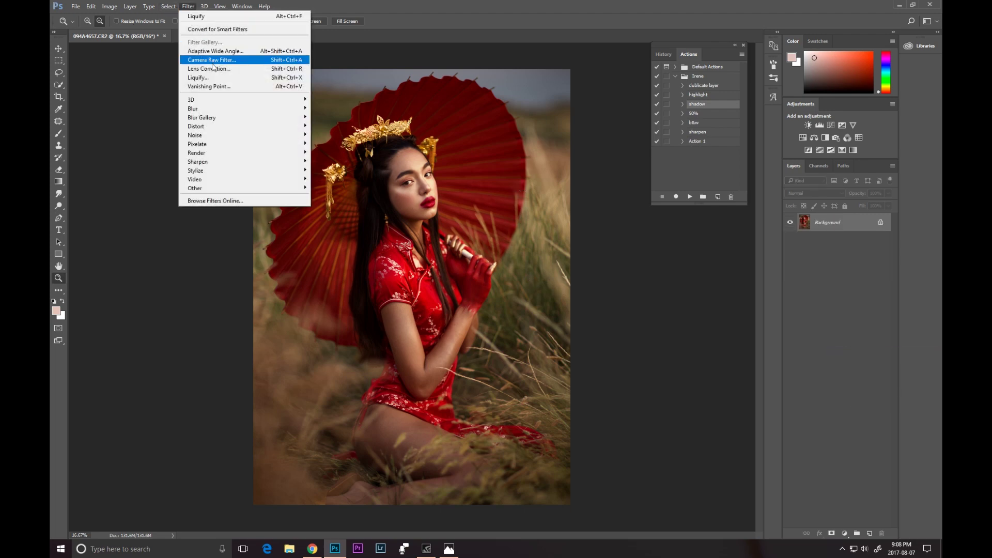
click(212, 60)
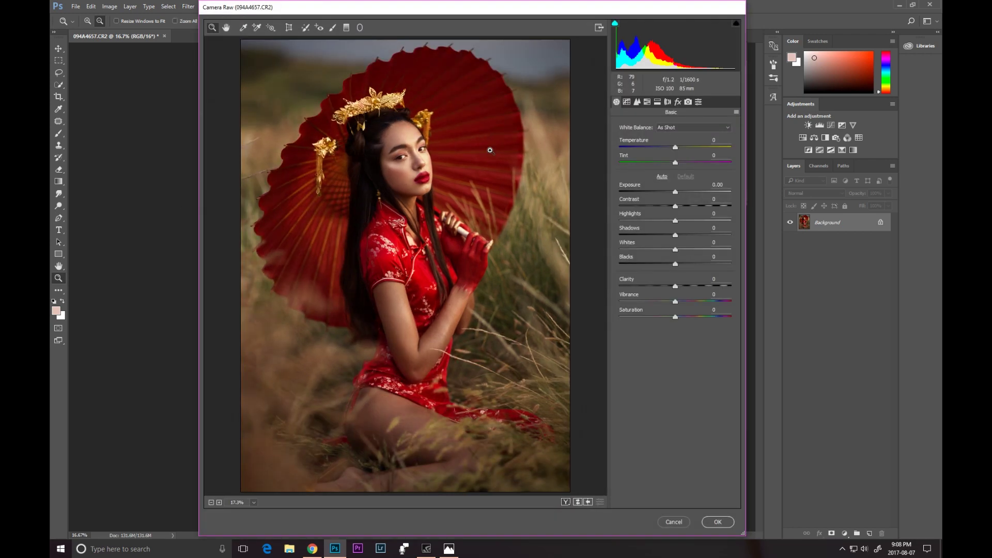
drag(675, 149, 676, 150)
drag(677, 289, 678, 289)
click(211, 503)
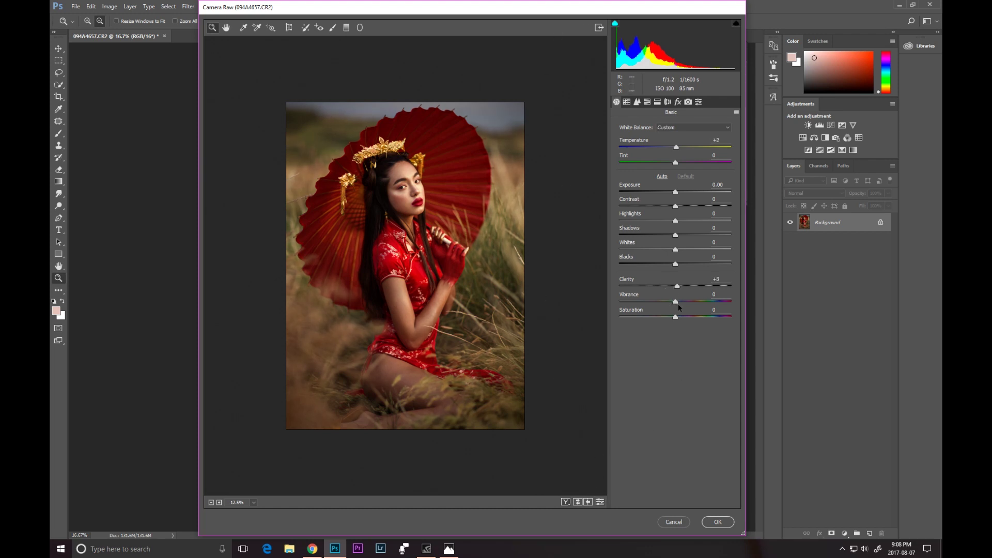
click(716, 521)
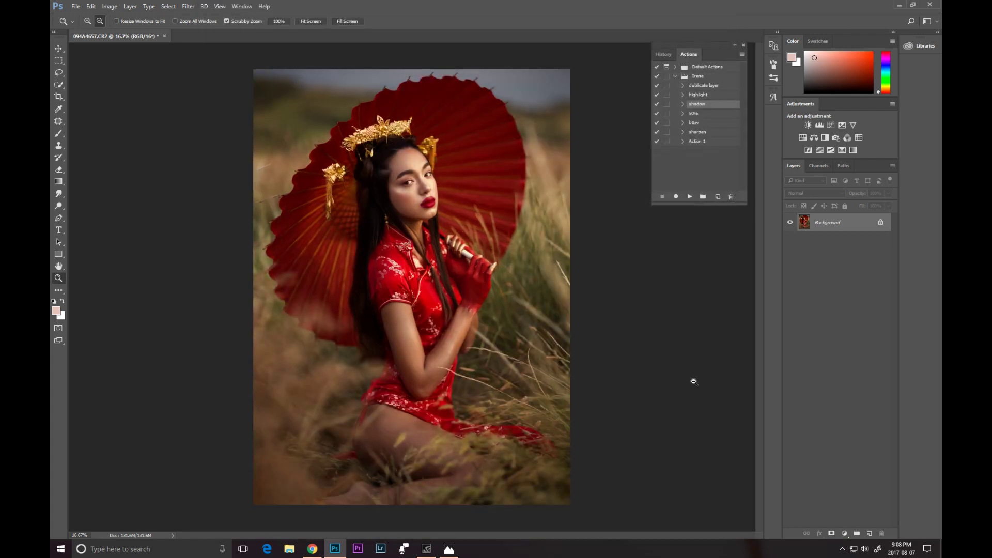
Step: Pick the sharpen action and duplicate Background as Background copy
click(696, 132)
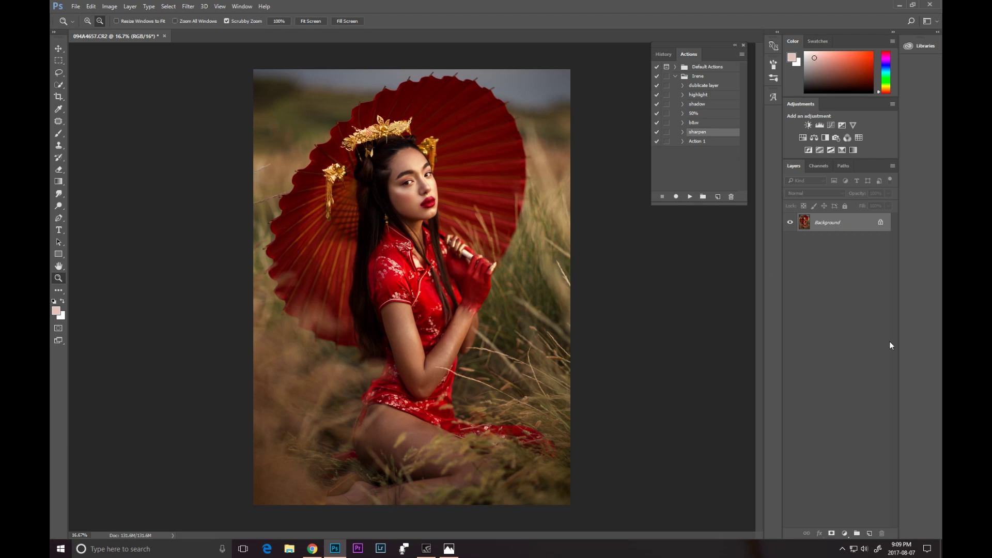
right_click(831, 231)
click(850, 249)
click(576, 169)
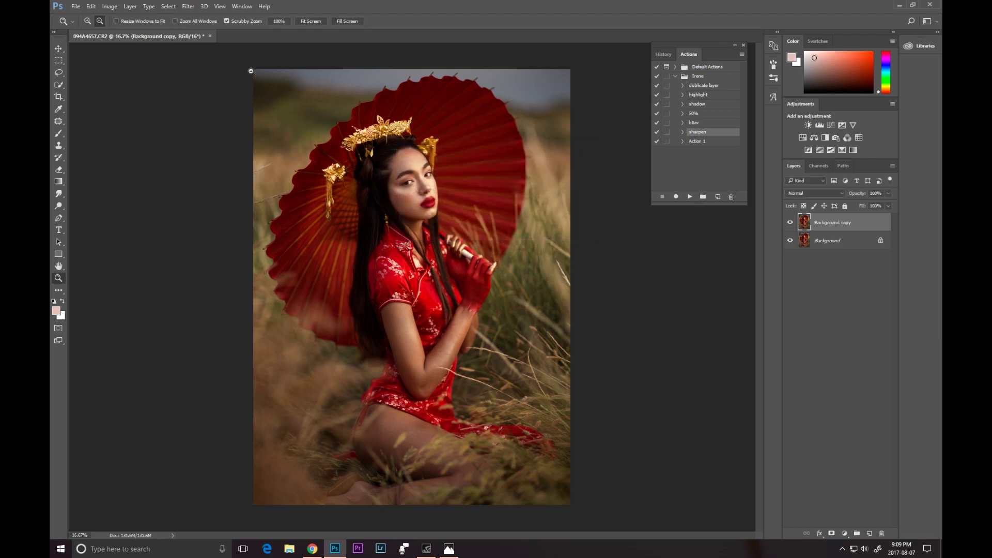
Step: Run Brightness/Contrast on the photo and confirm it with no change
click(112, 8)
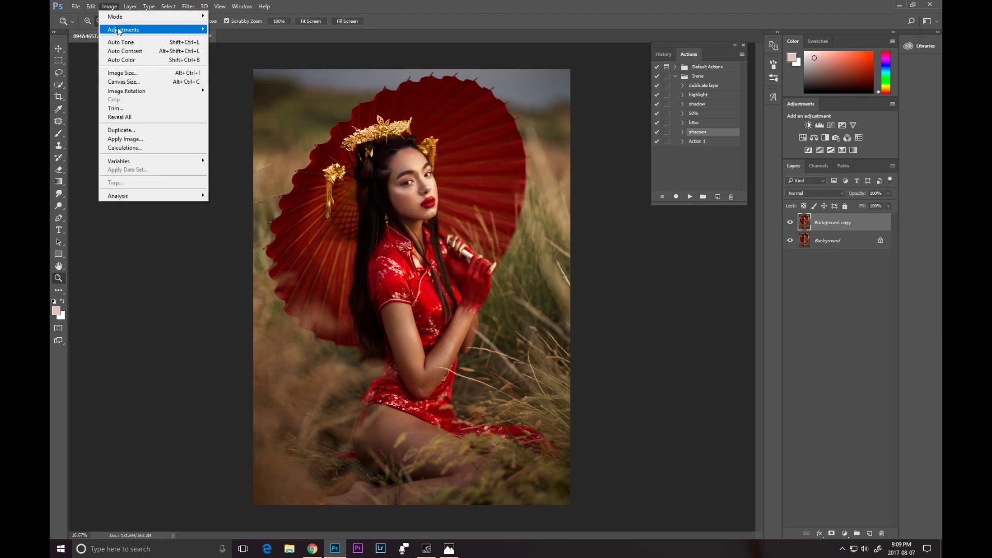
mouse_move(120, 30)
click(240, 30)
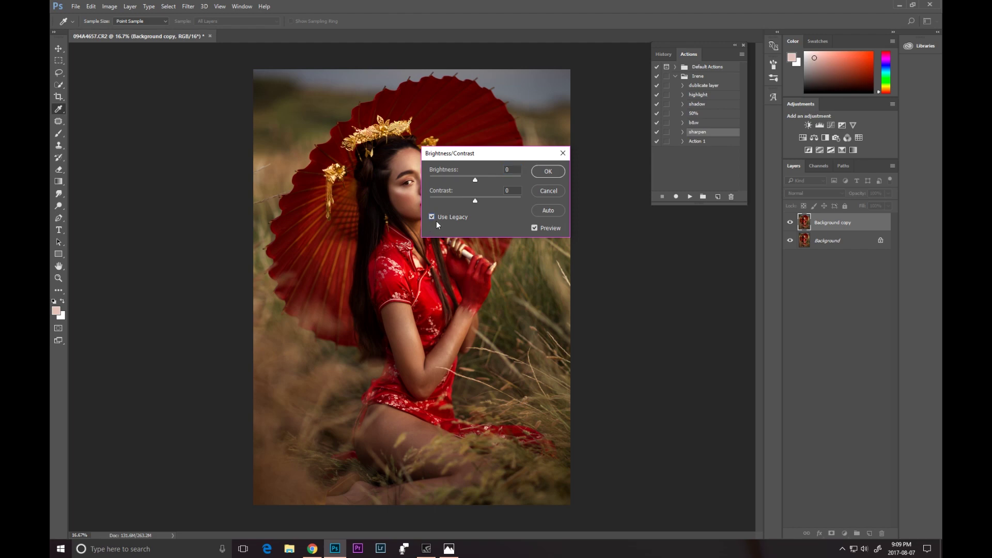
click(542, 172)
key(z)
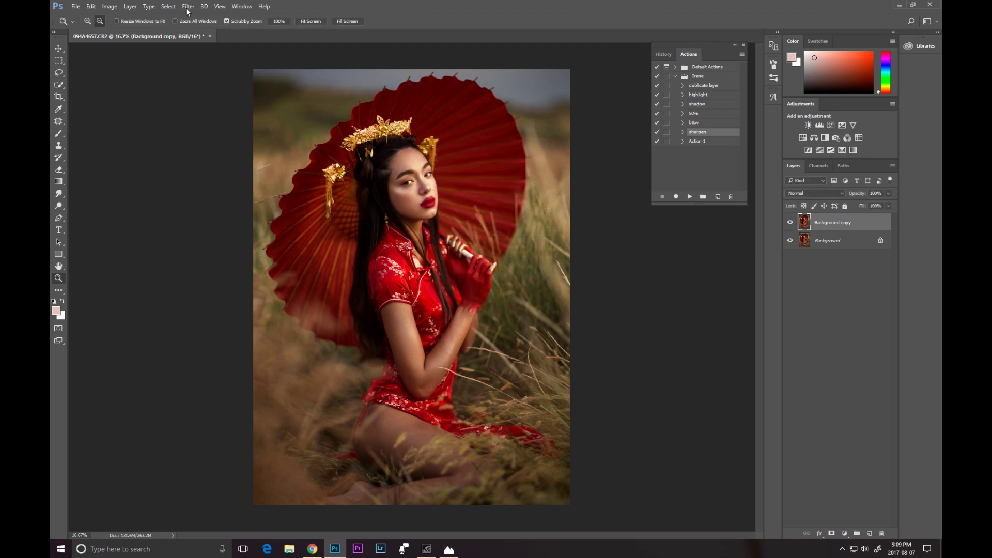
click(188, 7)
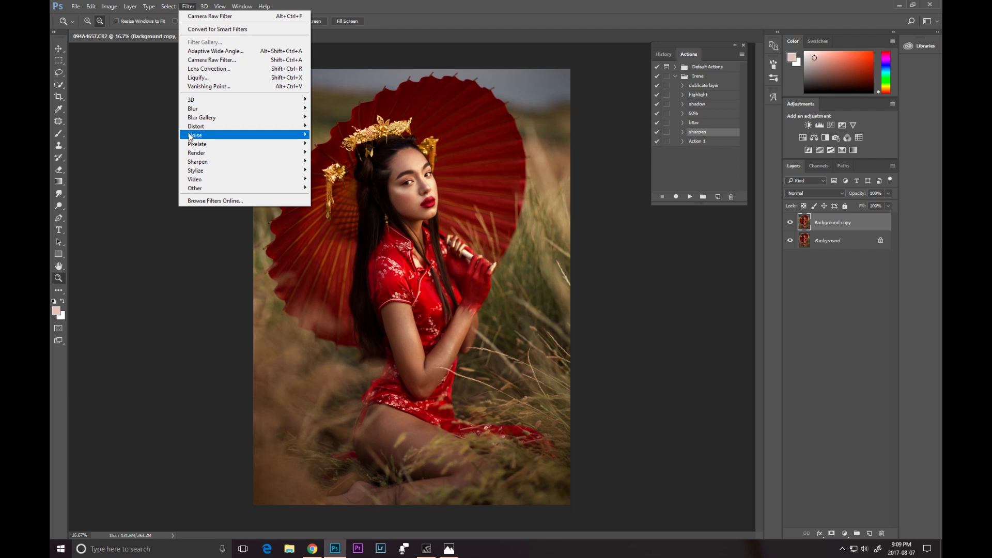
Step: Apply a 1.7 px High Pass to Background copy and blend it as Overlay
mouse_move(193, 189)
click(158, 196)
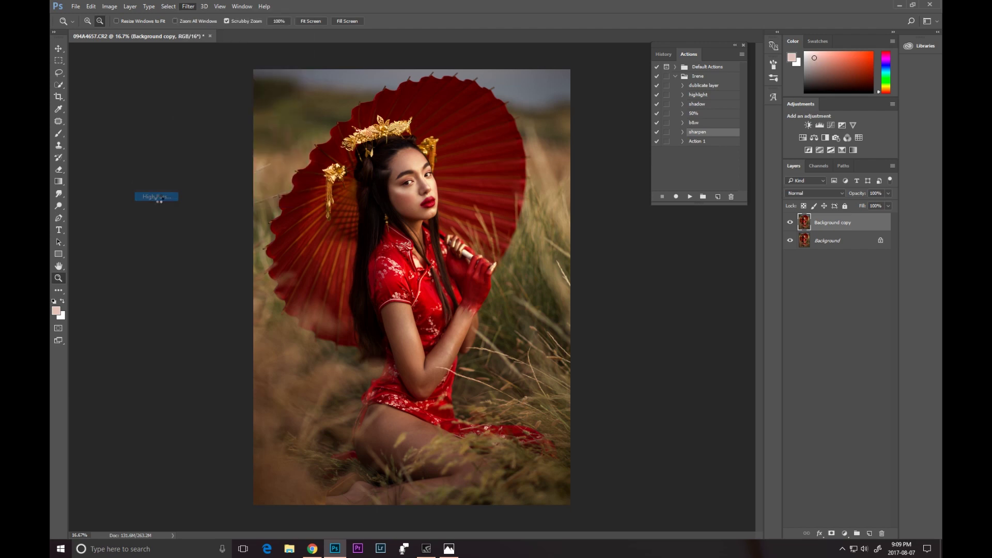
drag(476, 133, 655, 117)
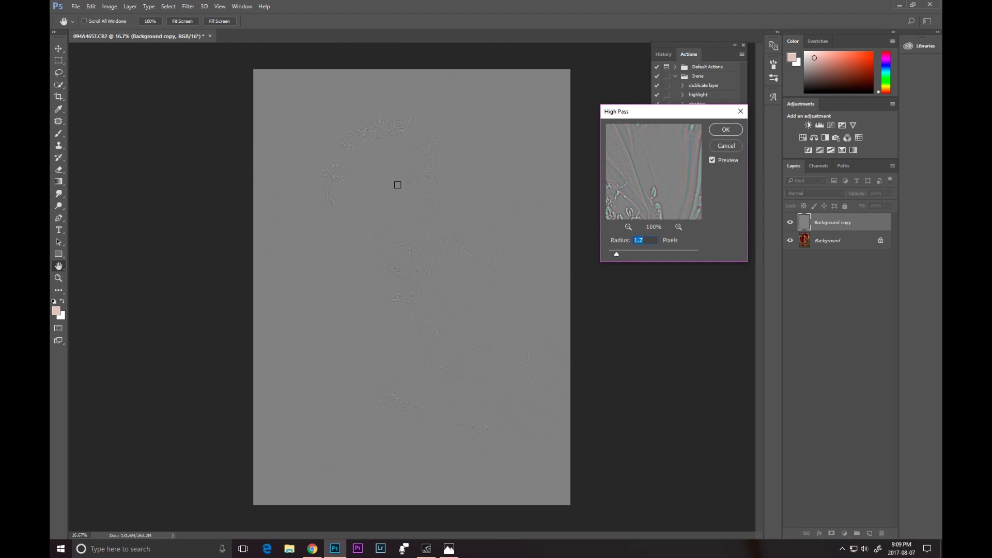
click(722, 130)
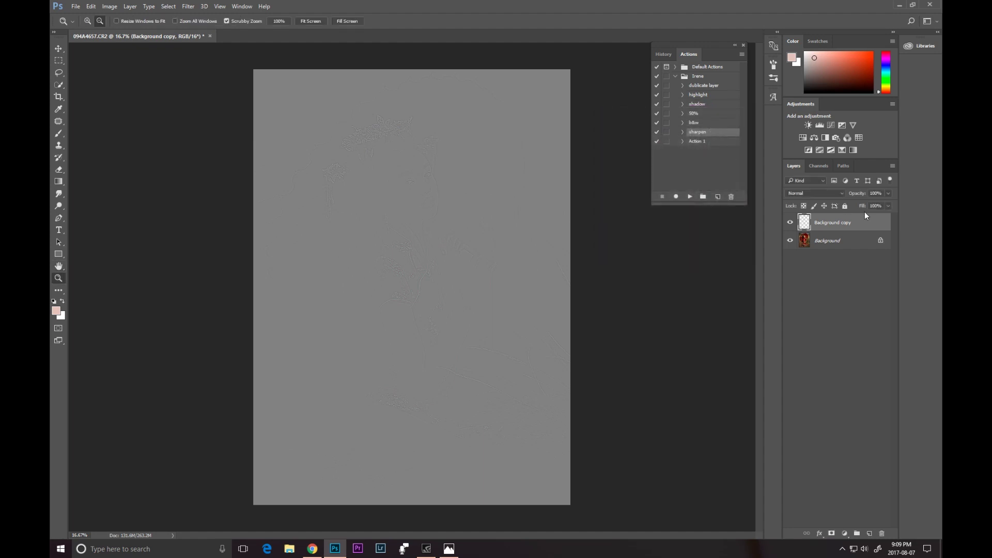
click(810, 192)
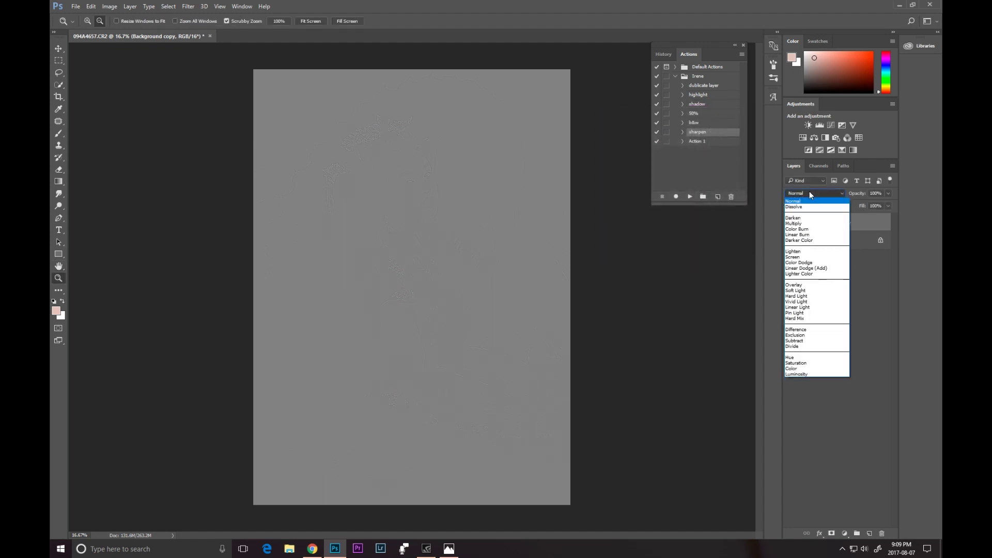
click(795, 288)
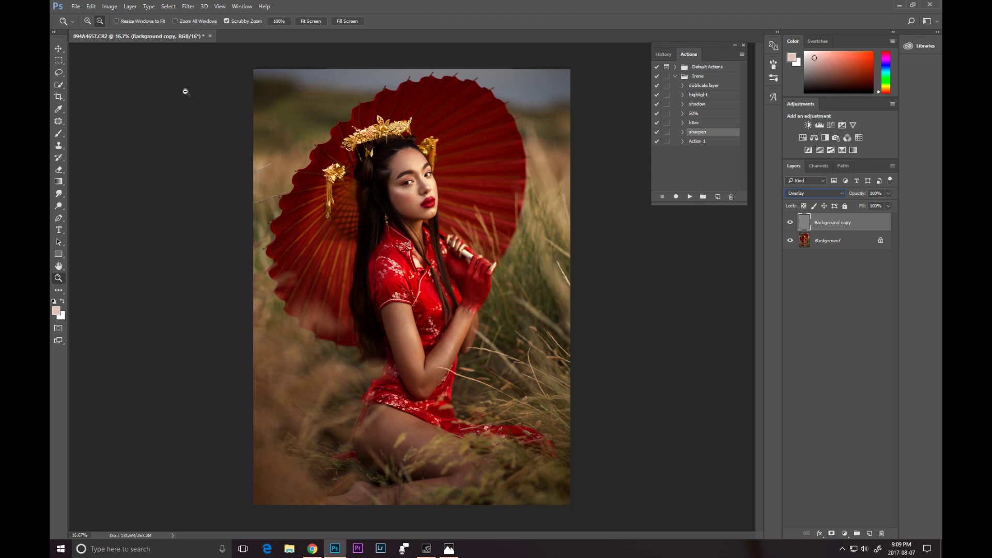
Step: Zoom in to 100% on the face and toggle Background copy to compare sharpening
click(362, 192)
click(362, 192)
click(362, 191)
click(791, 223)
click(792, 224)
click(791, 223)
click(790, 222)
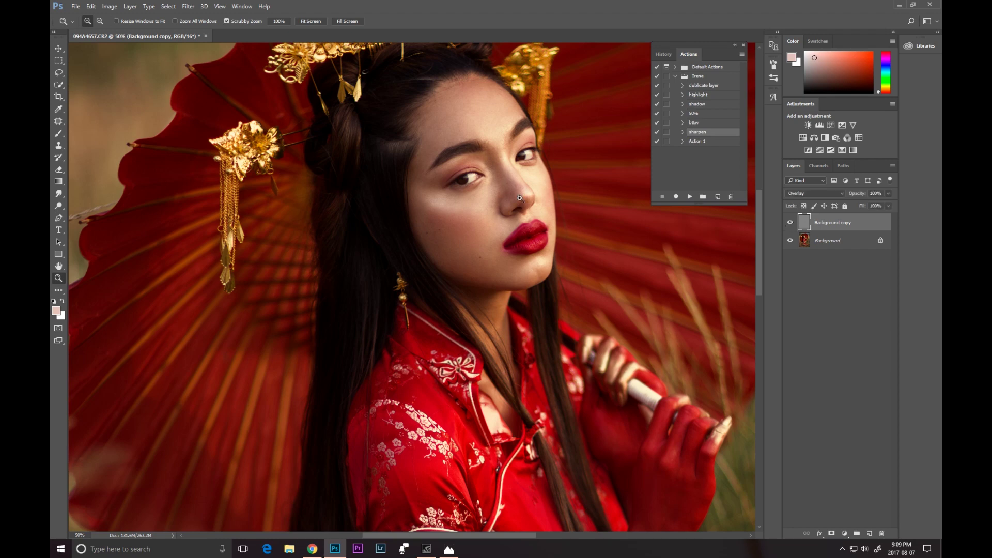
click(495, 187)
click(791, 223)
click(791, 222)
click(791, 224)
click(792, 223)
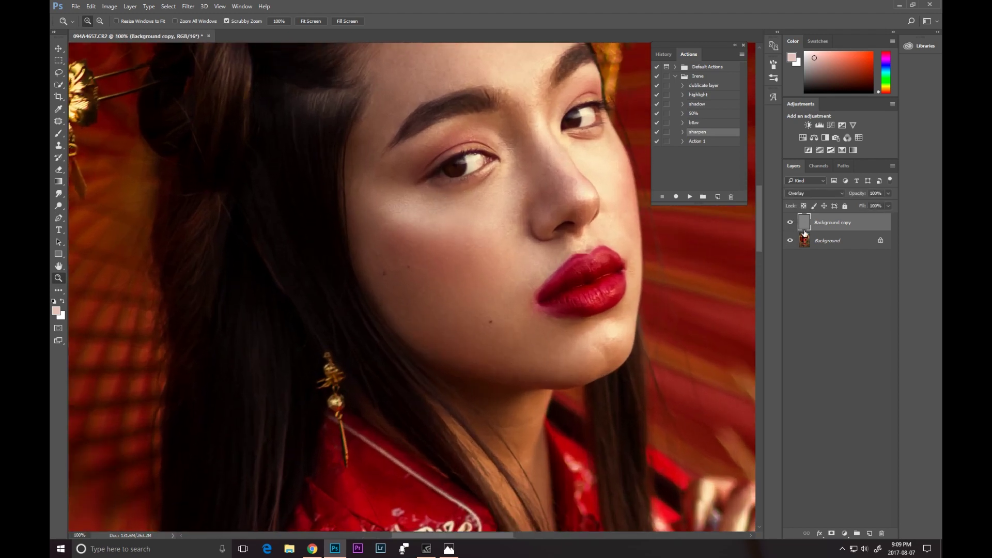
Step: Zoom back out and merge Background copy with Background into one layer
alt+click(543, 150)
alt+click(543, 150)
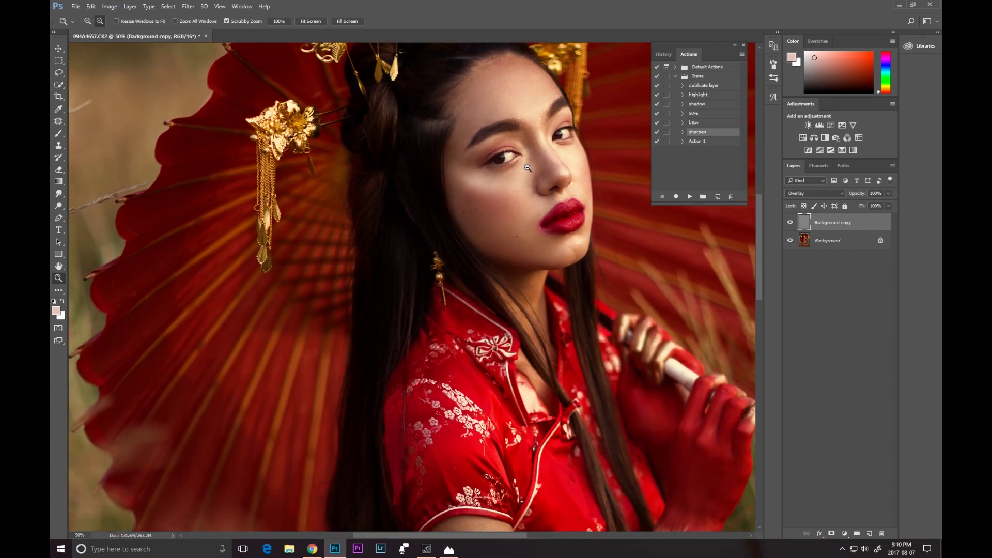
alt+click(584, 208)
alt+click(584, 209)
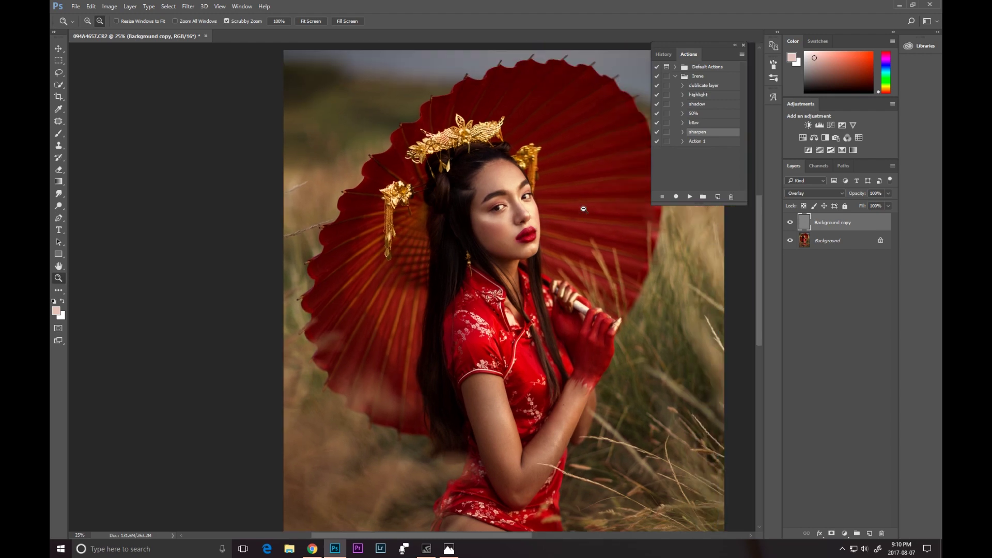
alt+click(584, 209)
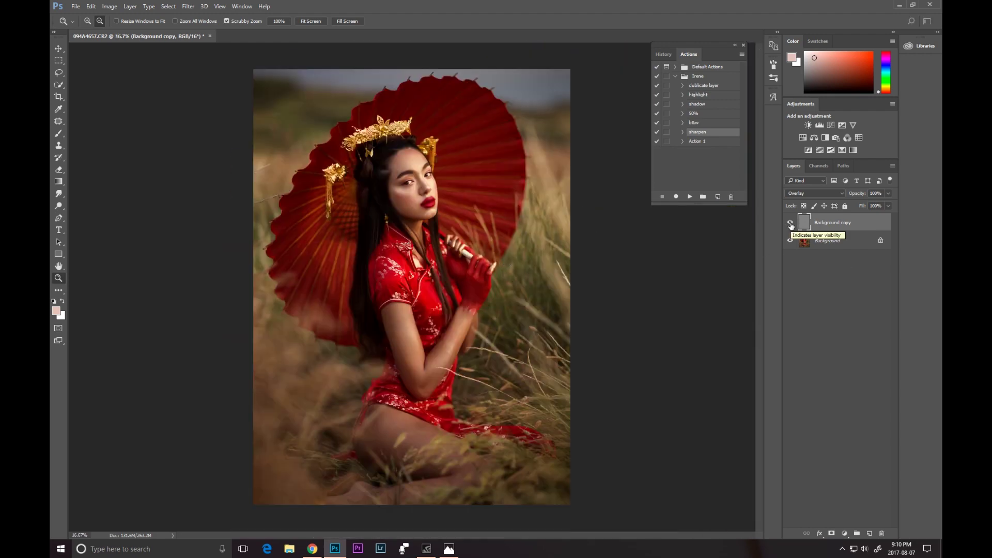
shift+click(834, 246)
right_click(833, 250)
click(879, 327)
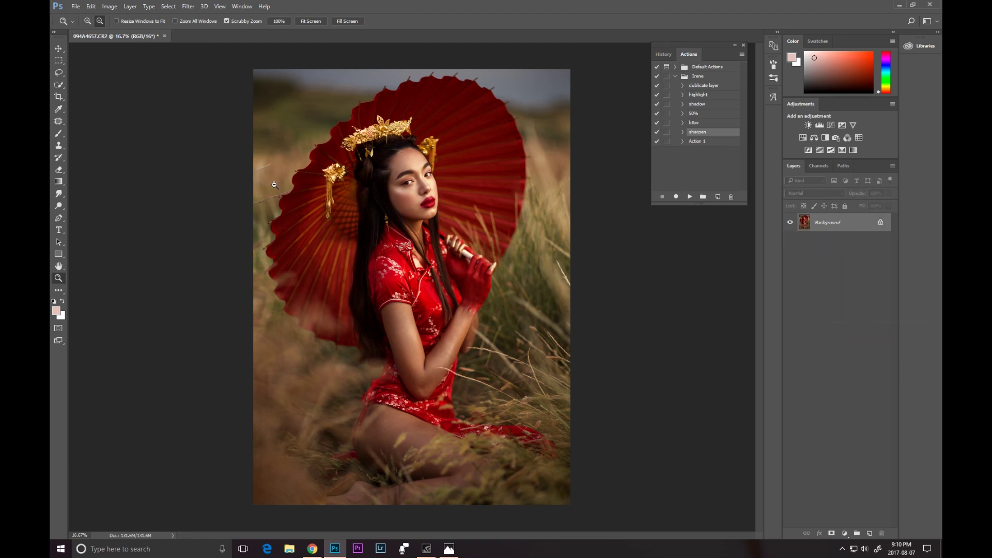
Step: Save for Web as a quality-95 JPEG 9.jpg at 1491 × 2048 px
click(74, 6)
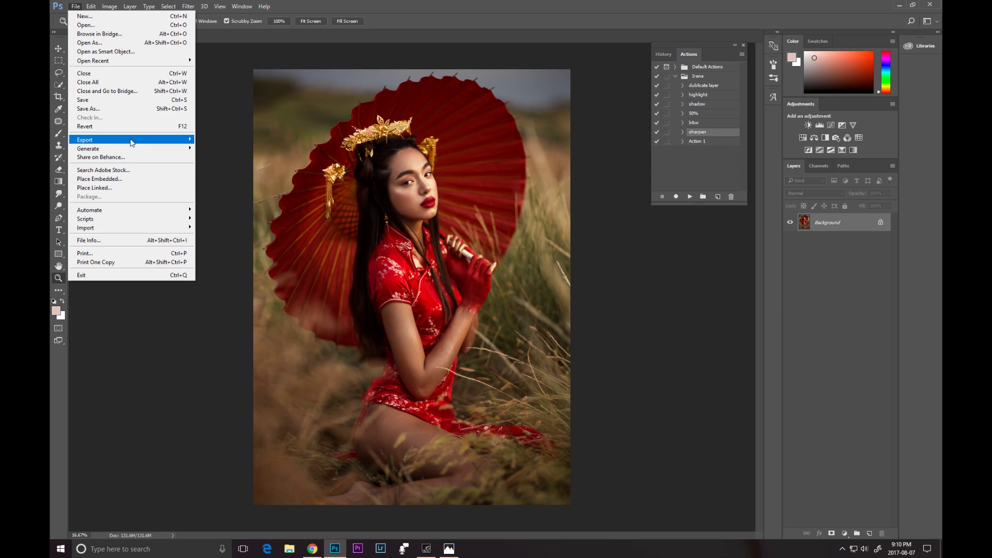
mouse_move(122, 143)
click(264, 175)
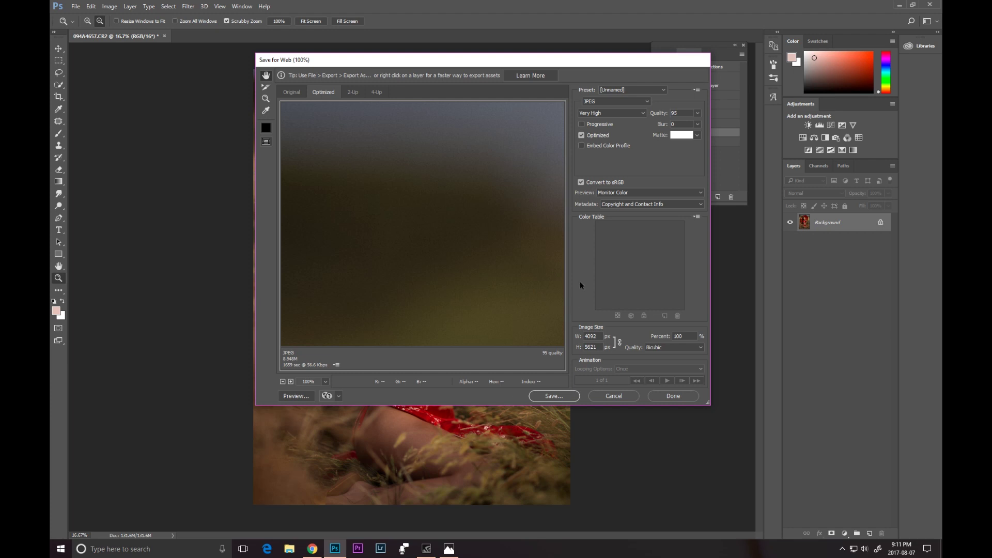
double_click(596, 347)
text(20)
click(547, 396)
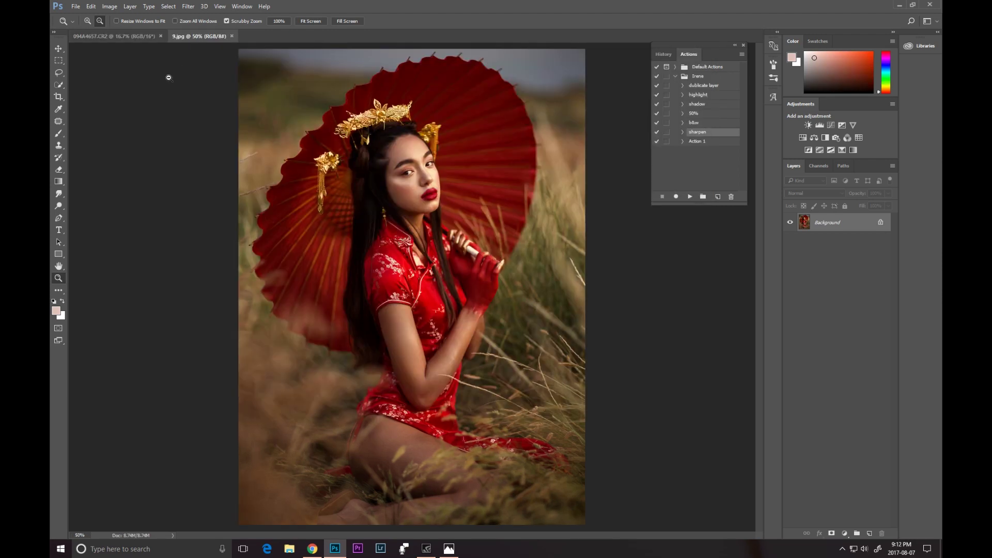
click(131, 40)
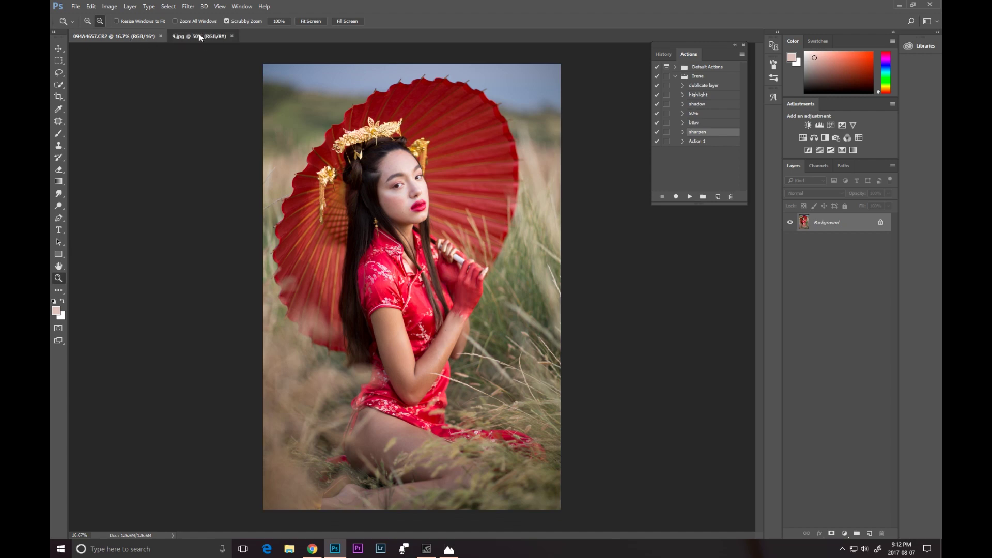
click(199, 34)
click(126, 37)
click(202, 36)
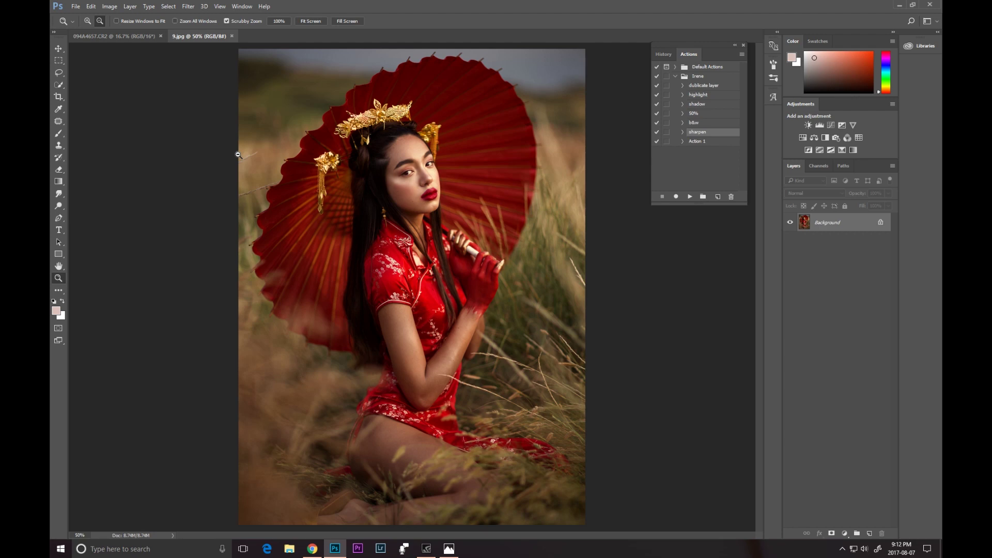